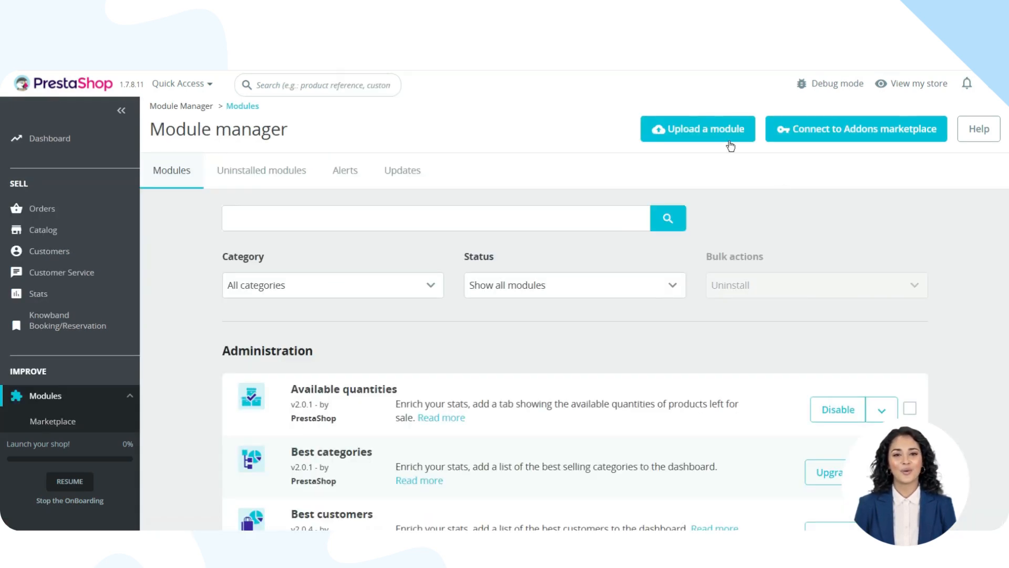
# Upload and install the Knowband Loyalty Points module archive, and open the module's configuration page.
pyautogui.click(729, 144)
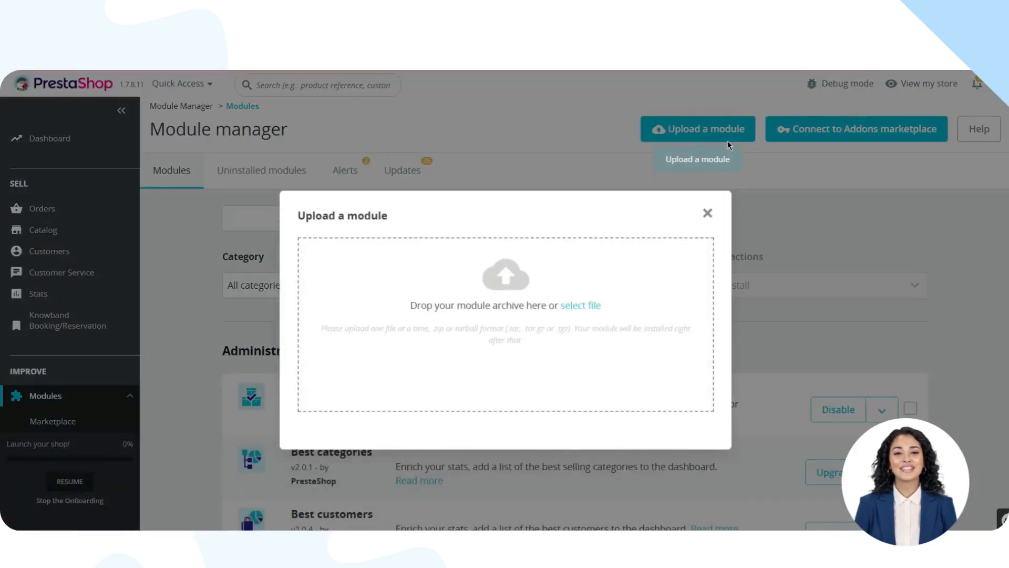
pyautogui.click(565, 310)
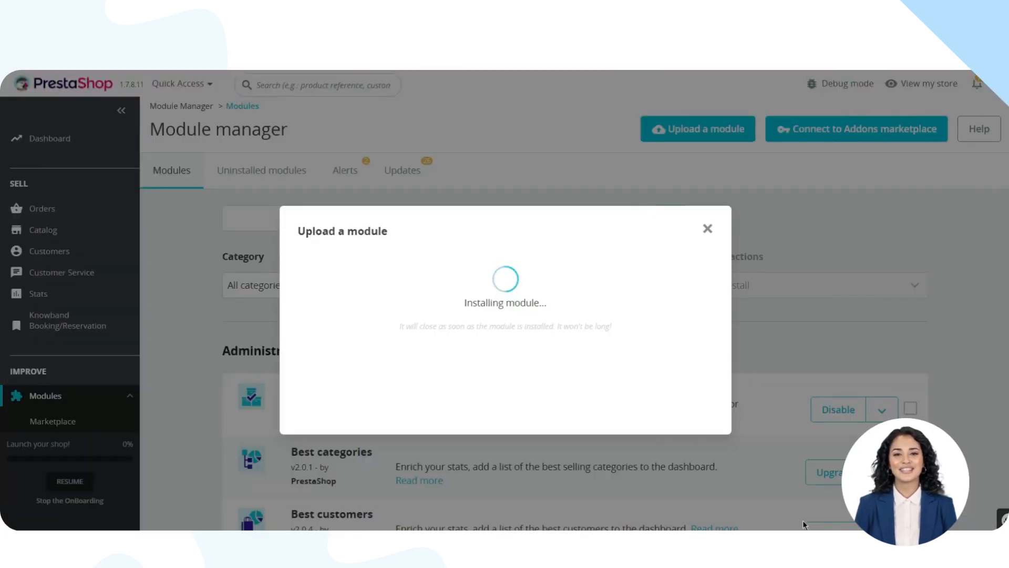
pyautogui.click(635, 439)
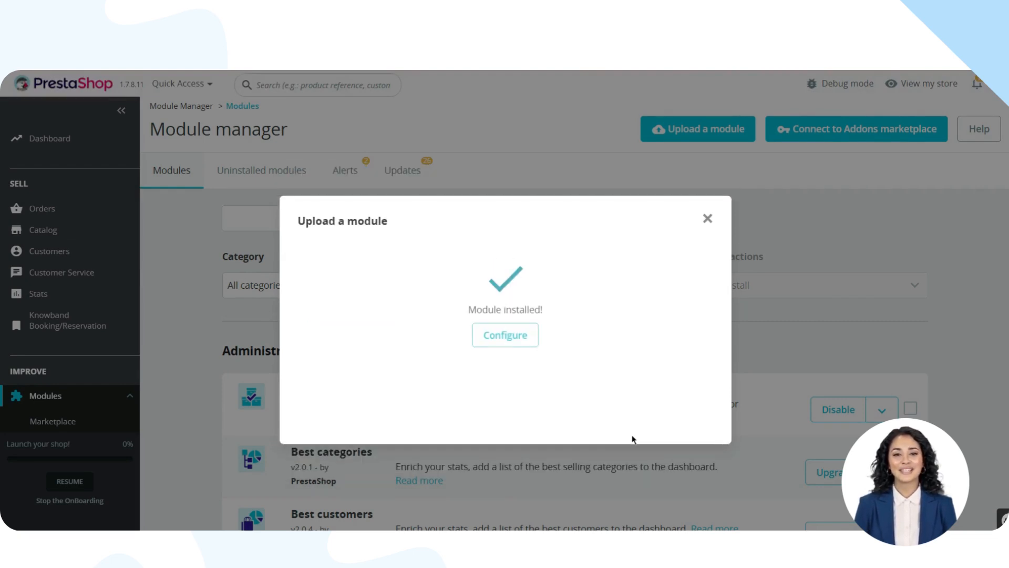
pyautogui.click(500, 349)
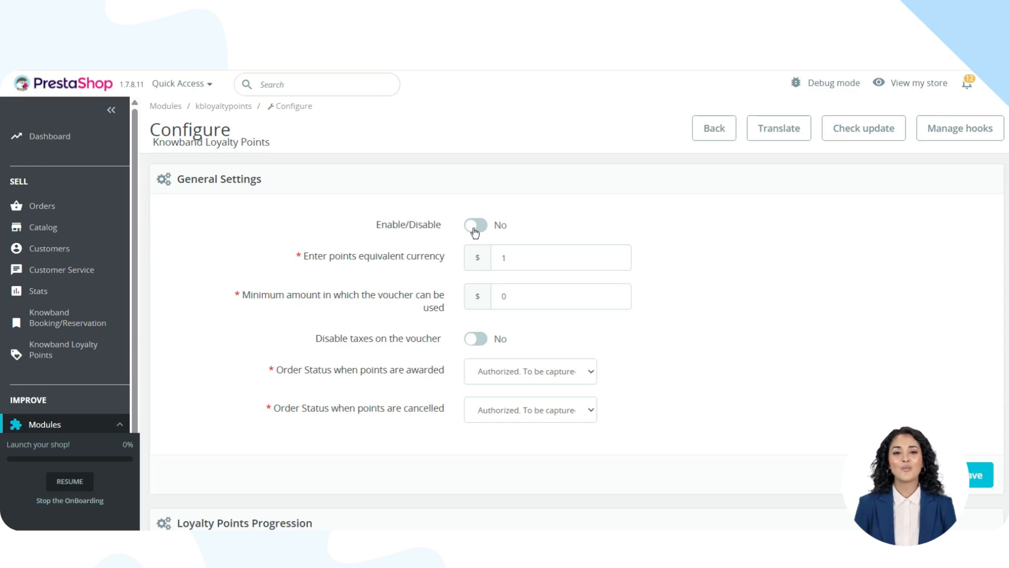
# Enable the loyalty points module in its General Settings and save the settings.
pyautogui.click(475, 230)
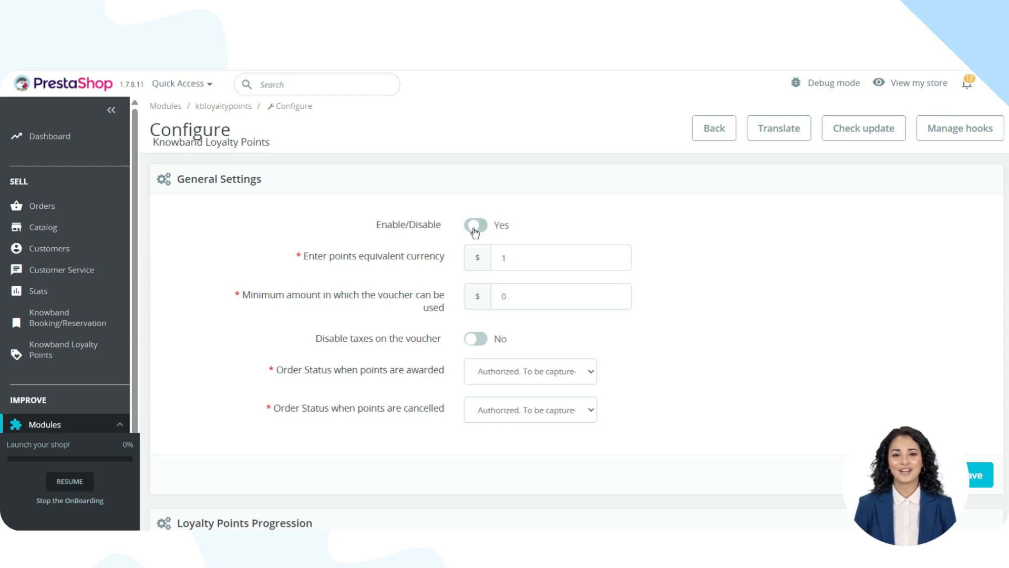
pyautogui.click(970, 485)
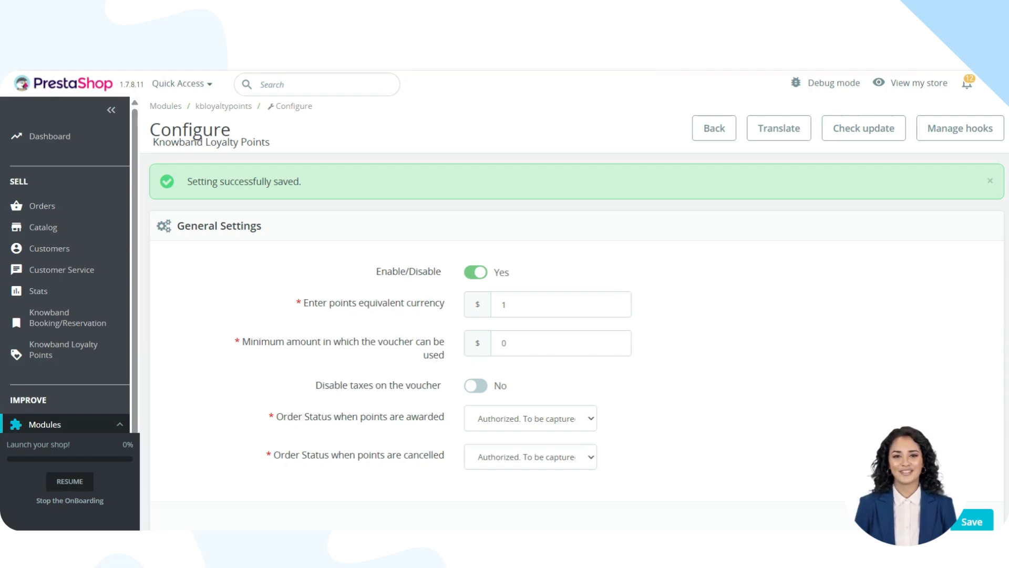
# Open the storefront and view the loyalty points dashboard and reward history in the customer account.
pyautogui.click(892, 84)
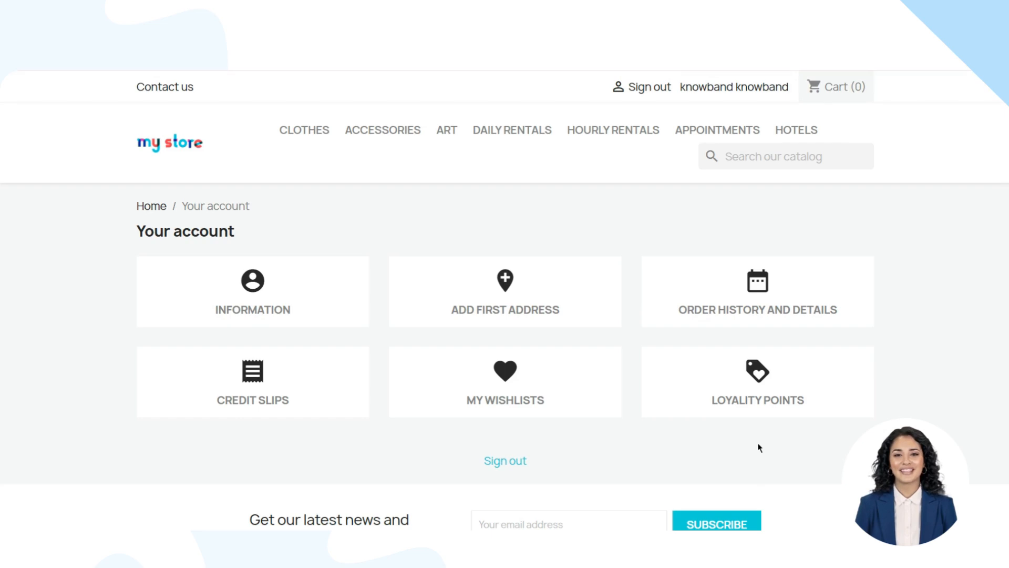
pyautogui.click(721, 394)
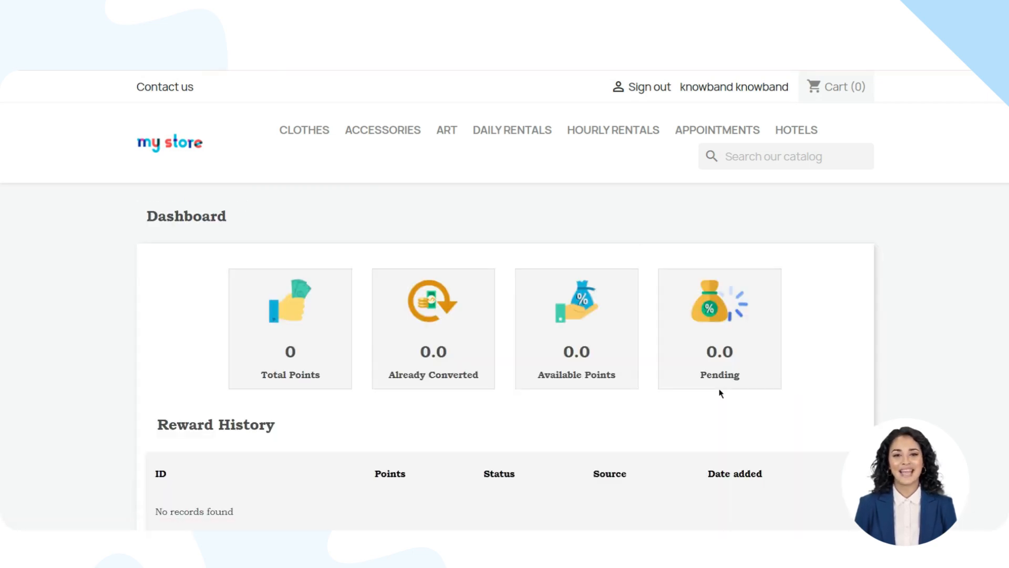
pyautogui.scroll(-3, 464, 321)
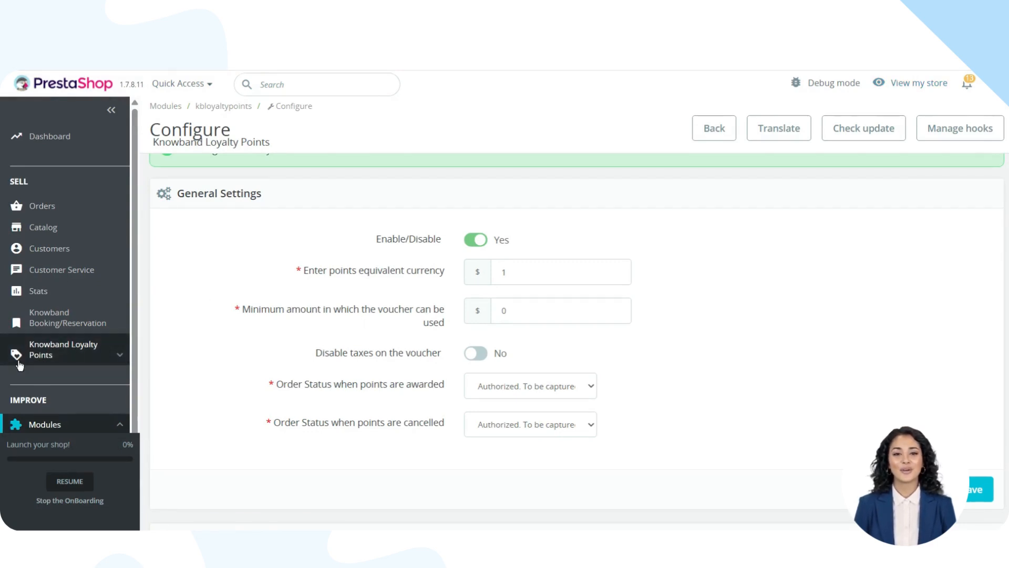
# Set the module's Disable taxes on the voucher option to Yes in General Settings.
pyautogui.moveTo(17, 353)
pyautogui.scroll(-1, 15, 360)
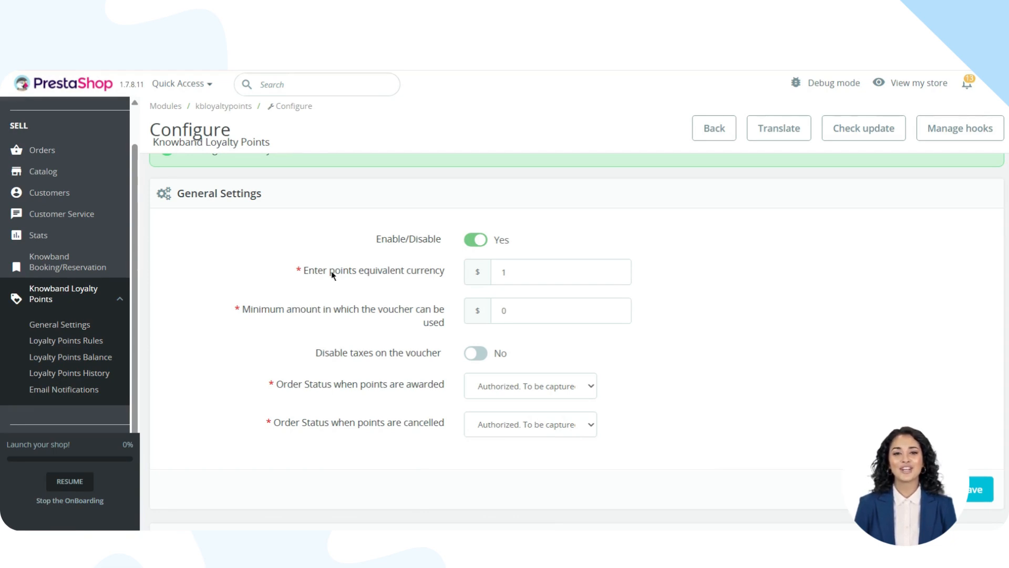
pyautogui.click(564, 266)
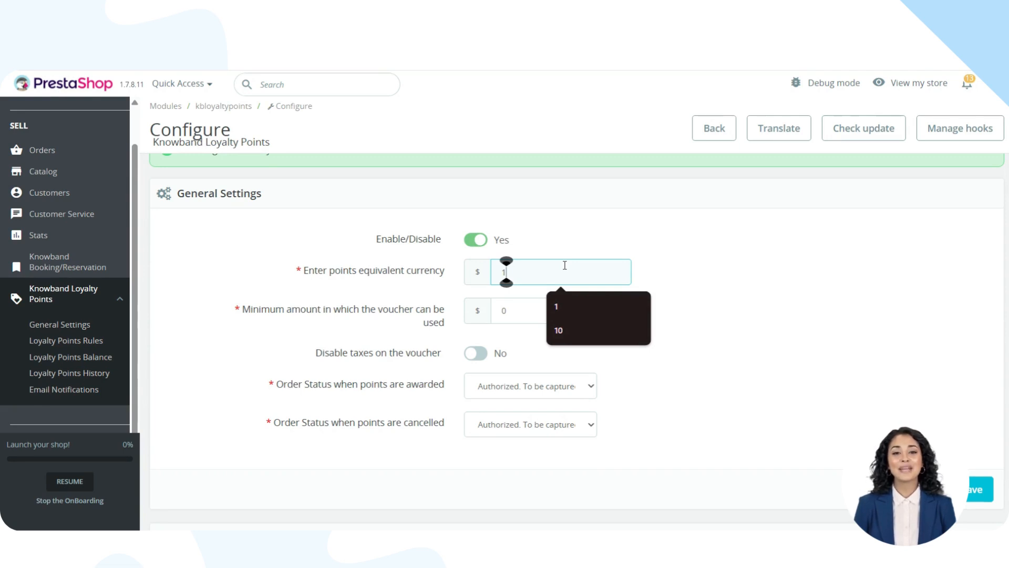
pyautogui.click(637, 307)
pyautogui.click(542, 318)
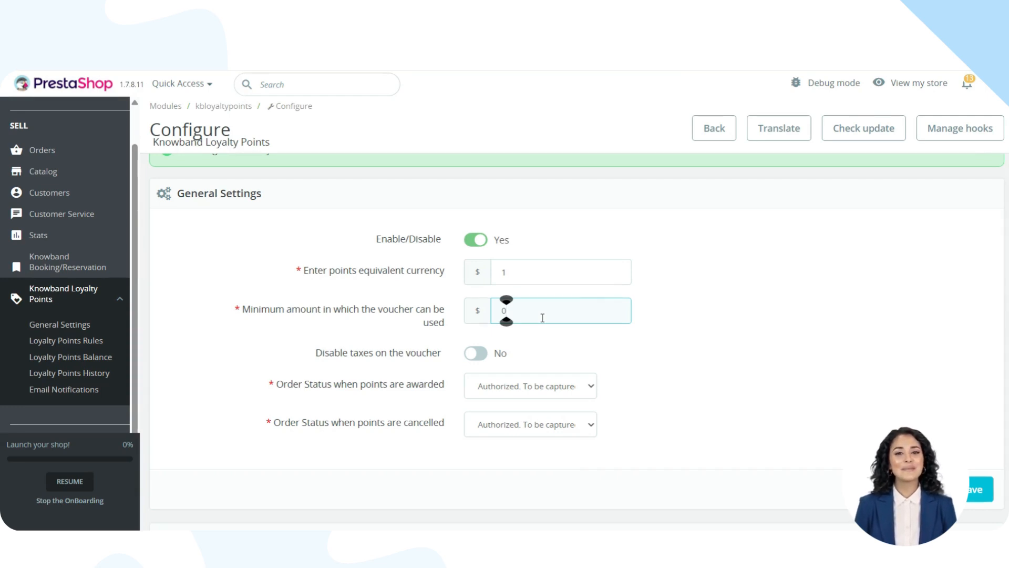
pyautogui.click(470, 355)
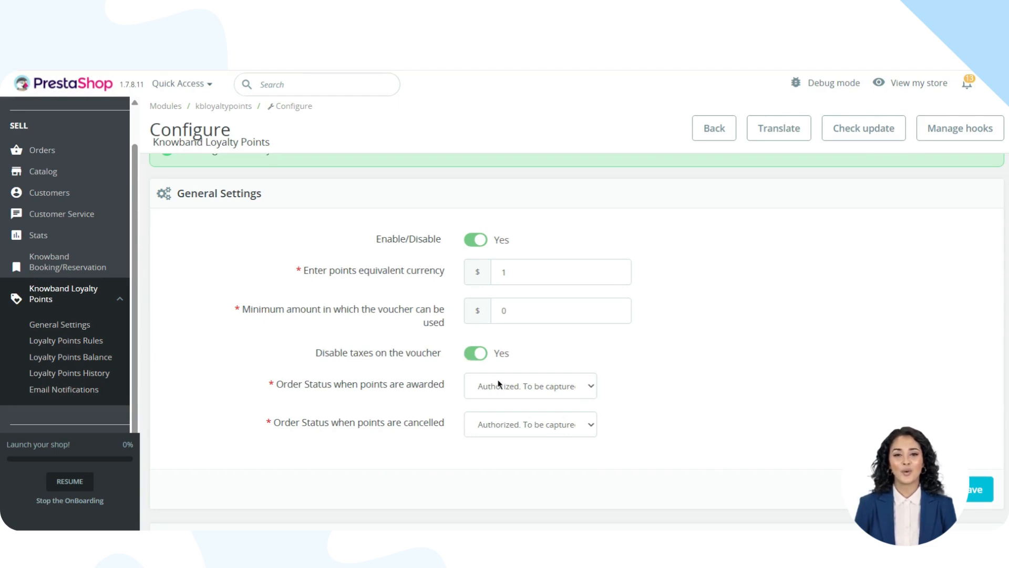
# Set the order status for awarded points to Delivered and for cancelled points to Canceled, and save the General Settings.
pyautogui.click(499, 385)
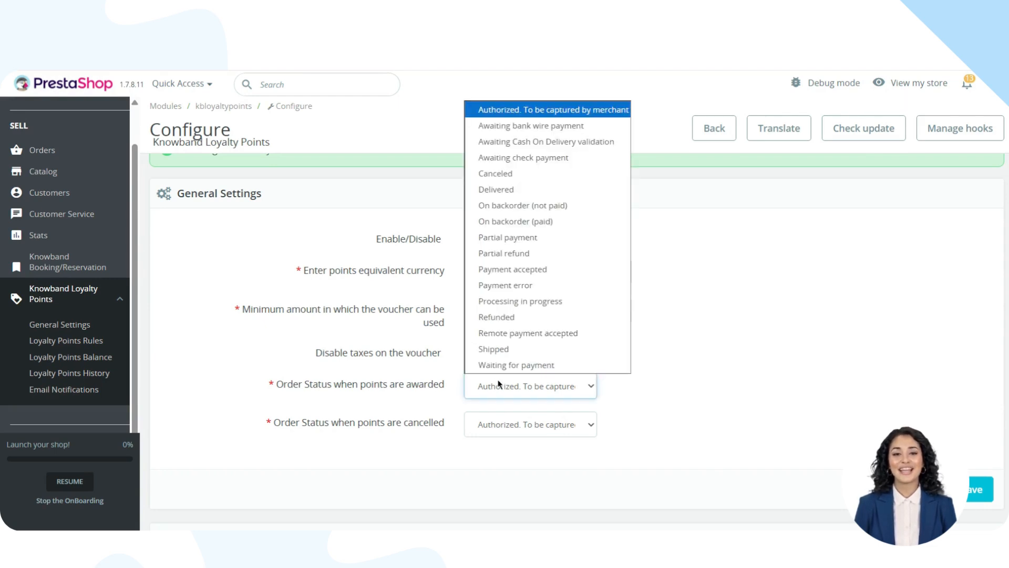
pyautogui.click(500, 190)
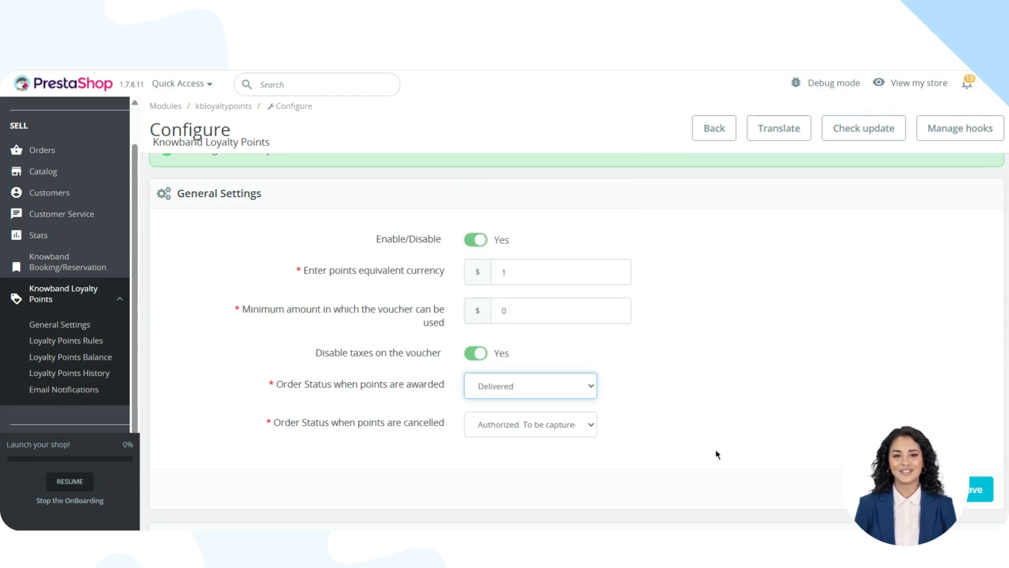
pyautogui.click(503, 427)
pyautogui.click(502, 212)
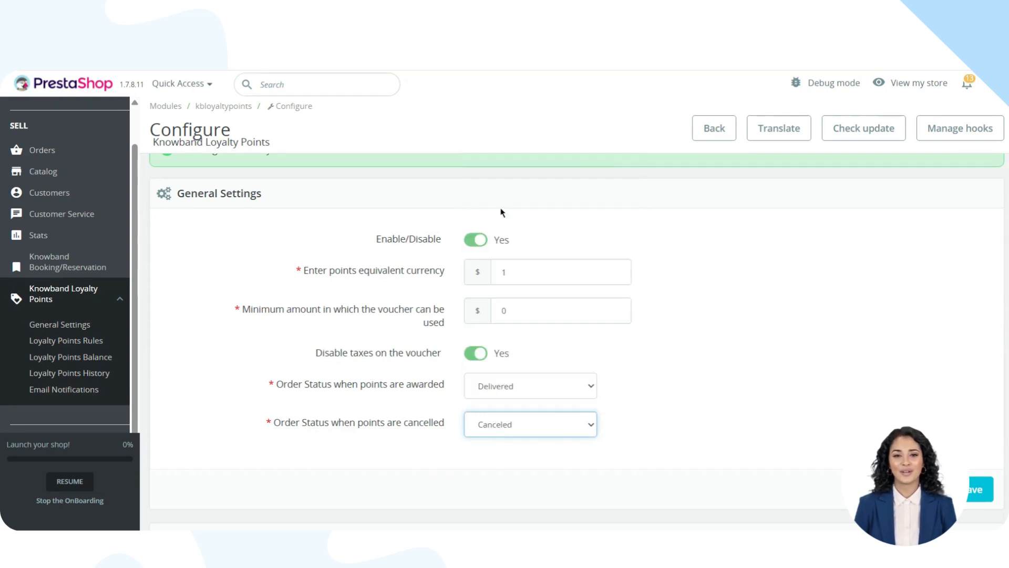
pyautogui.scroll(-3, 685, 385)
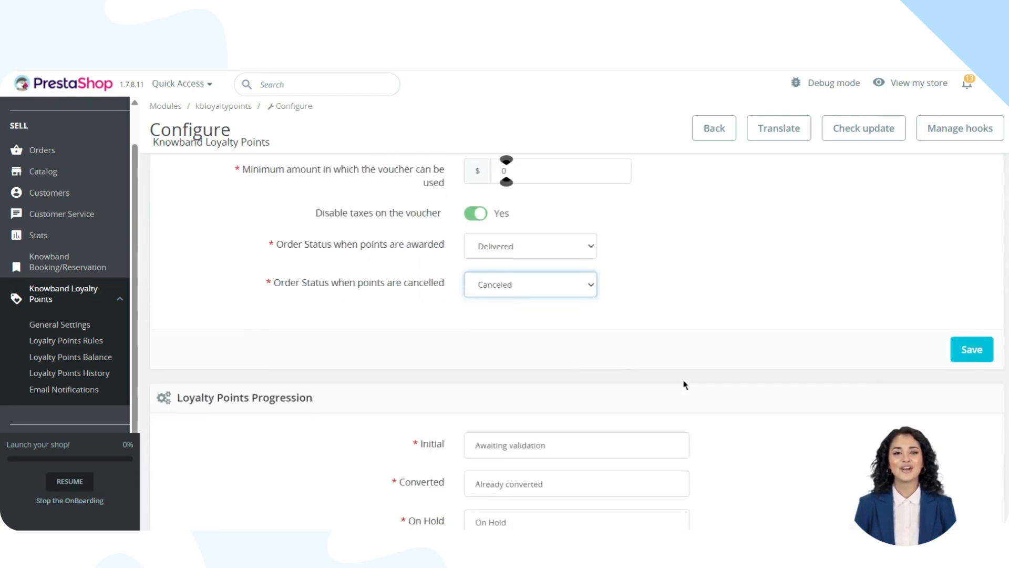
pyautogui.click(965, 356)
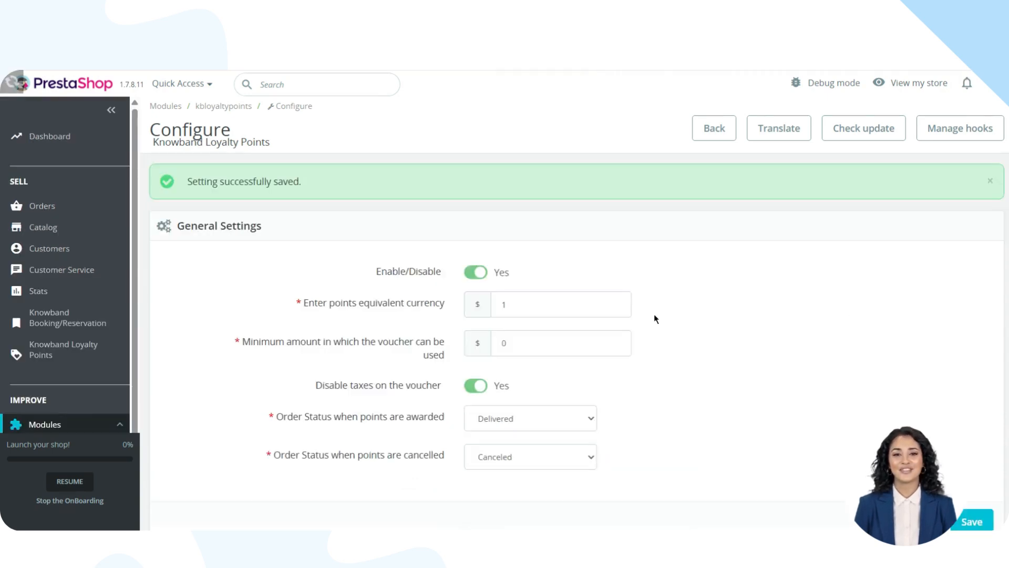
# Examine the Initial, Converted, On Hold, Validation and Cancelled labels in the Loyalty Points Progression section.
pyautogui.scroll(-4, 654, 314)
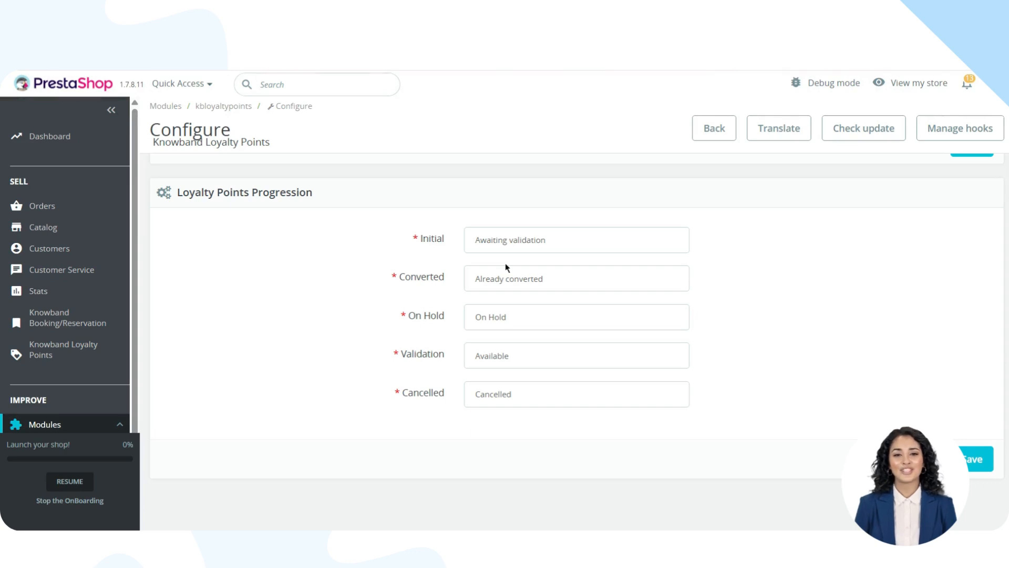
pyautogui.moveTo(424, 239); pyautogui.dragTo(464, 245)
pyautogui.click(433, 273)
pyautogui.doubleClick(435, 276)
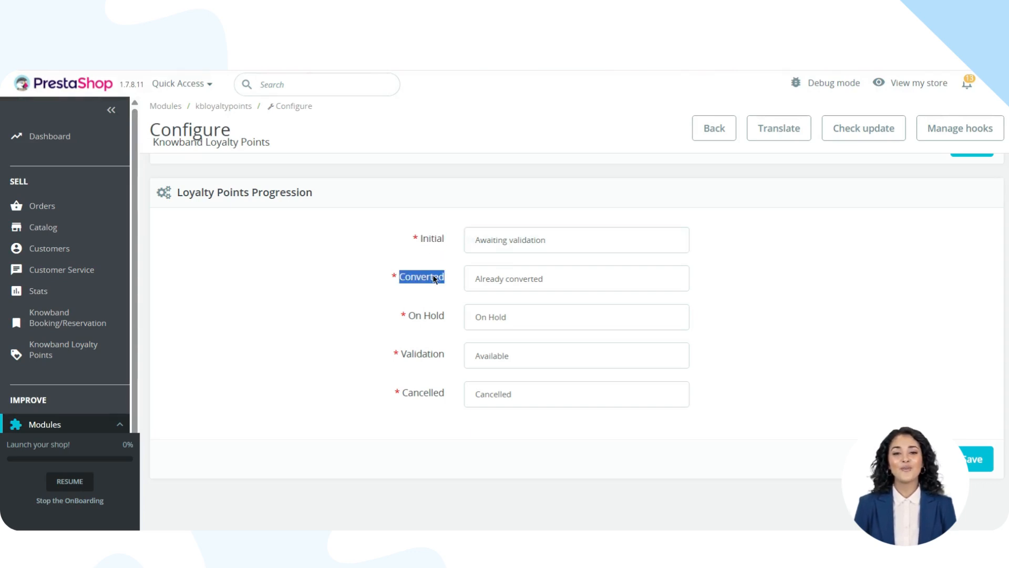
pyautogui.doubleClick(428, 317)
pyautogui.doubleClick(426, 359)
pyautogui.moveTo(426, 359); pyautogui.dragTo(436, 402)
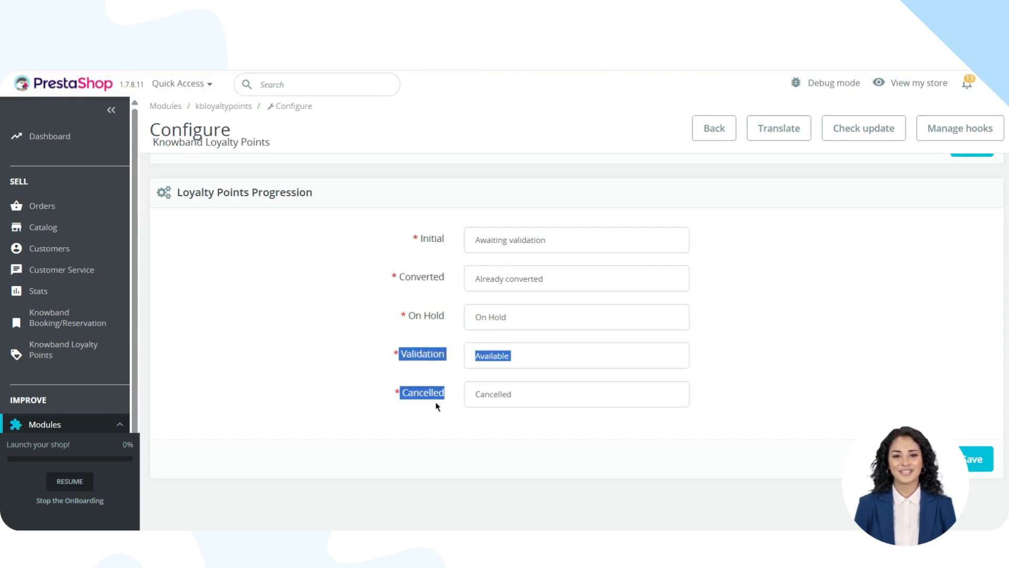
pyautogui.doubleClick(436, 403)
pyautogui.click(507, 394)
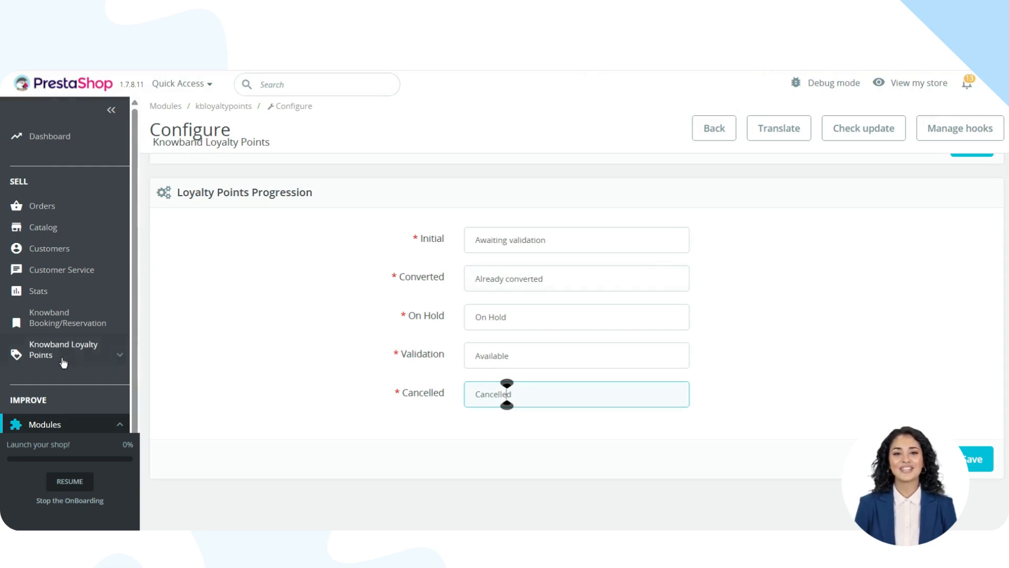
# Start a new rule in Loyalty Points Rules with "rule" as both its title and description.
pyautogui.moveTo(64, 364)
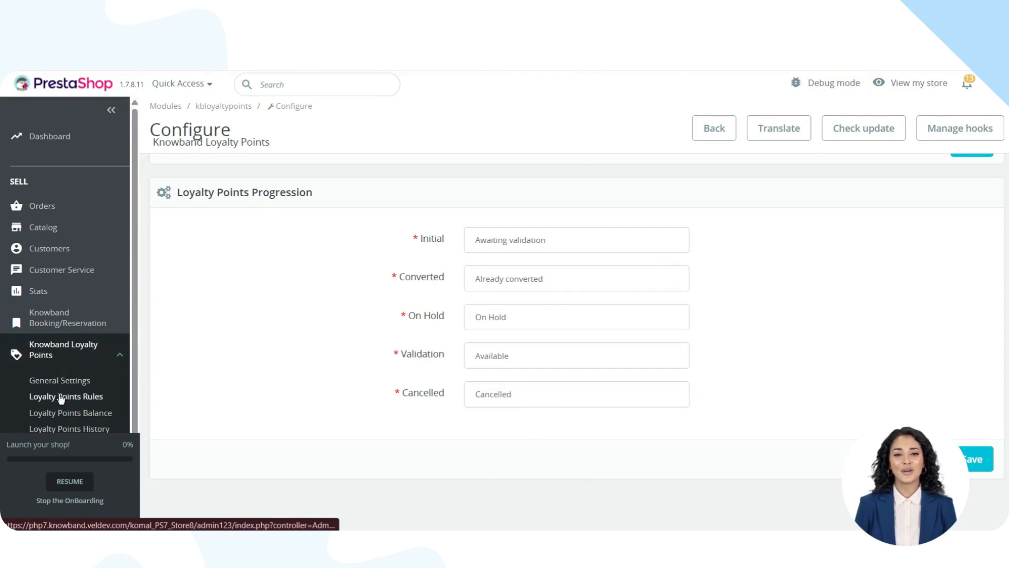
pyautogui.click(61, 398)
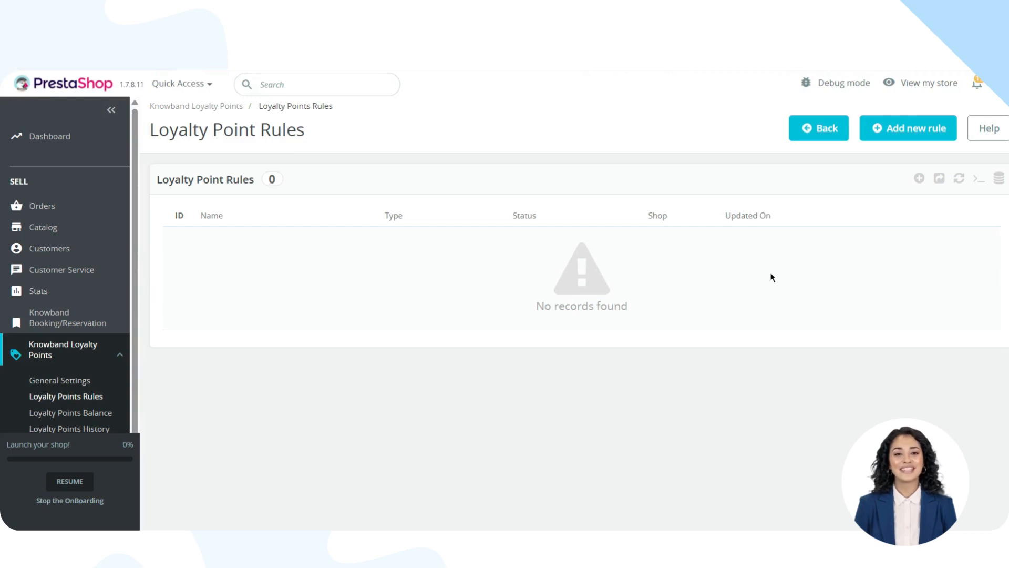
pyautogui.click(895, 136)
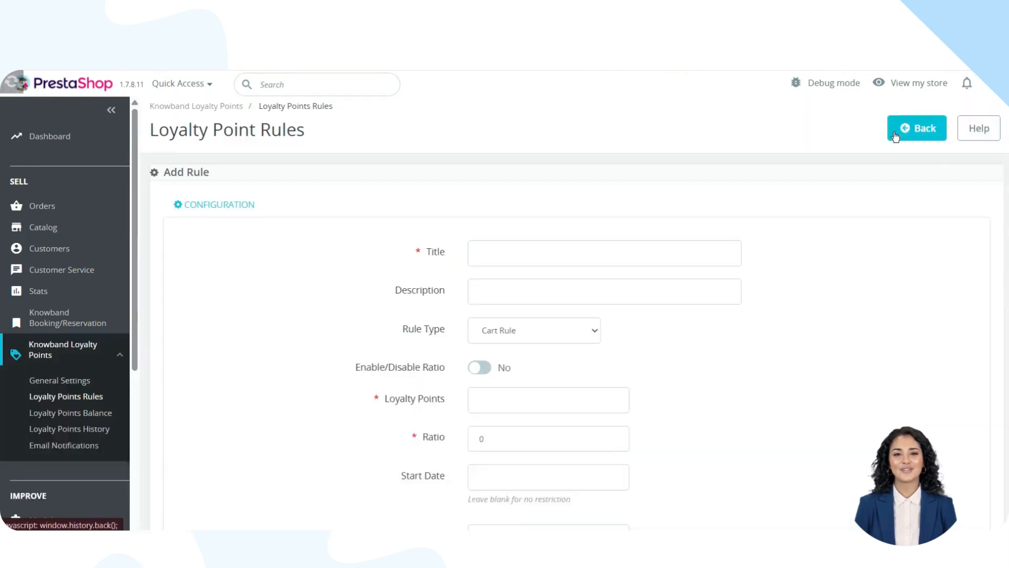
pyautogui.click(489, 251)
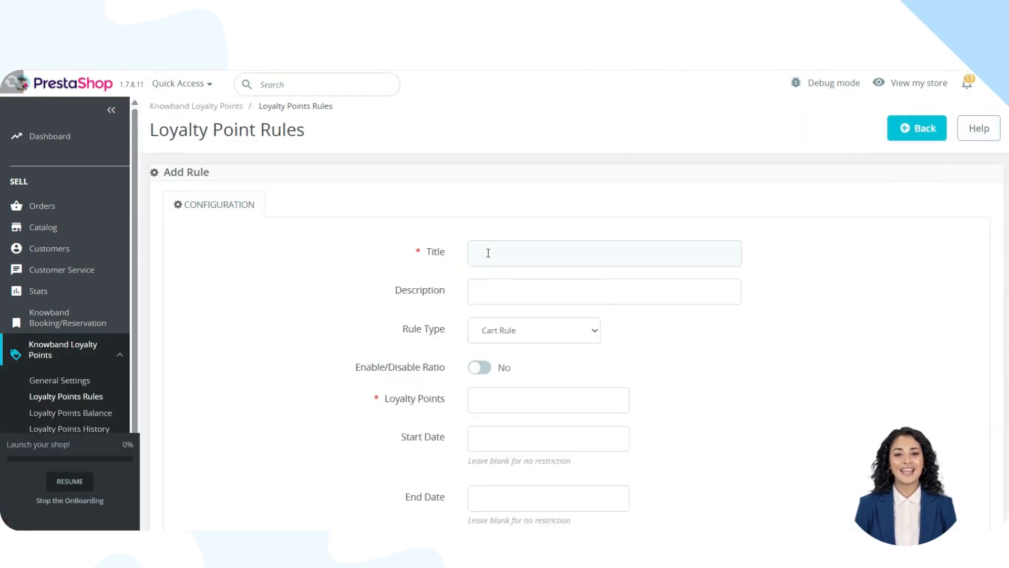
pyautogui.scroll(-2, 488, 253)
pyautogui.scroll(2, 488, 253)
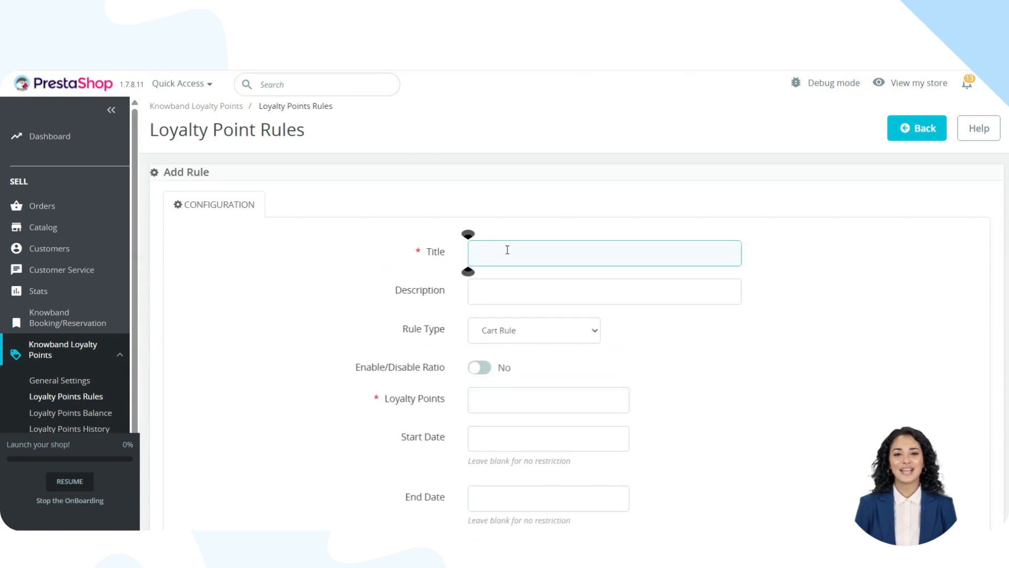
pyautogui.write('rule')
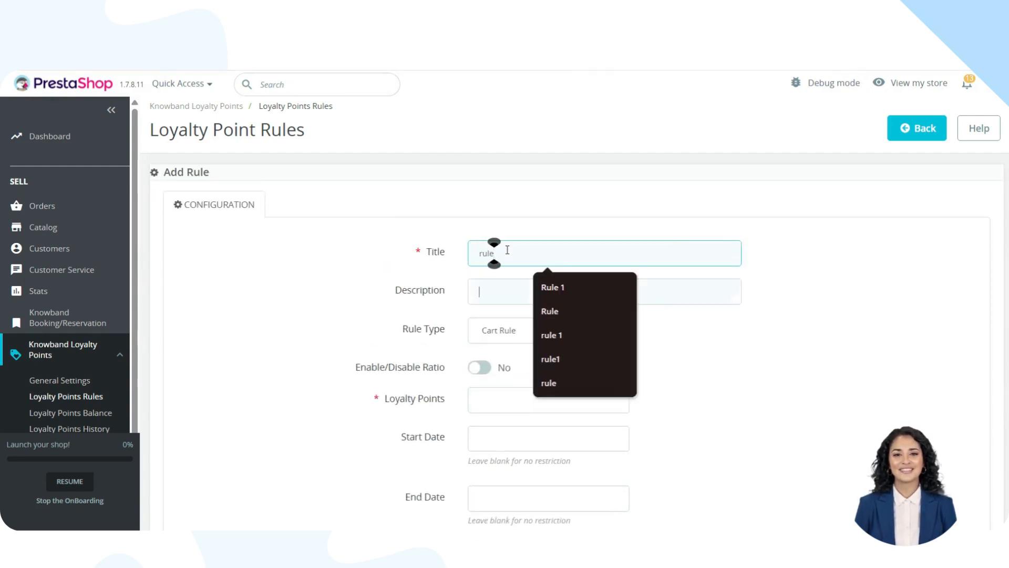
pyautogui.press('Tab')
pyautogui.write('rule')
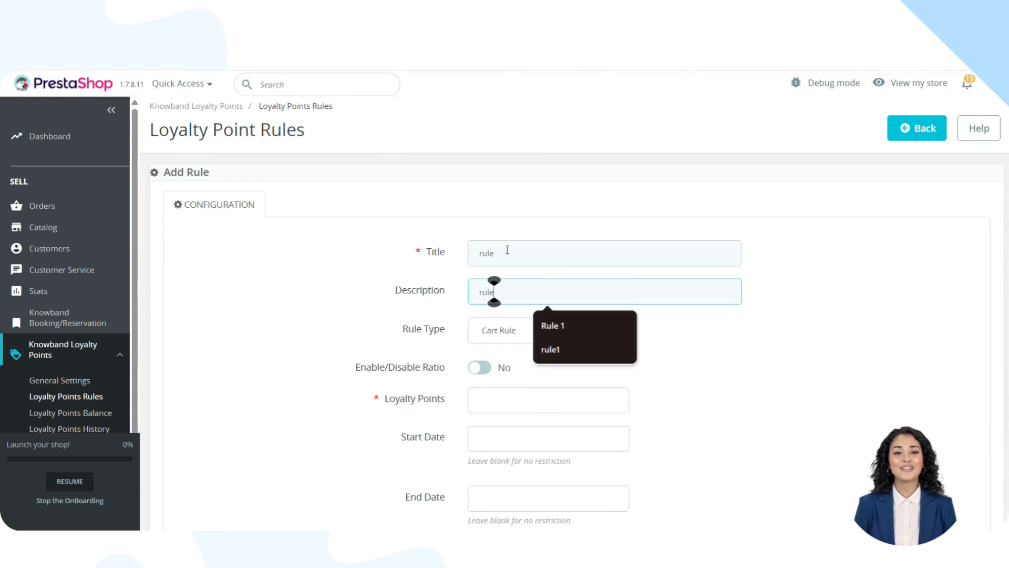
pyautogui.press('Tab')
# Choose Cart Rule as the new rule's type and enable its ratio option.
pyautogui.click(522, 336)
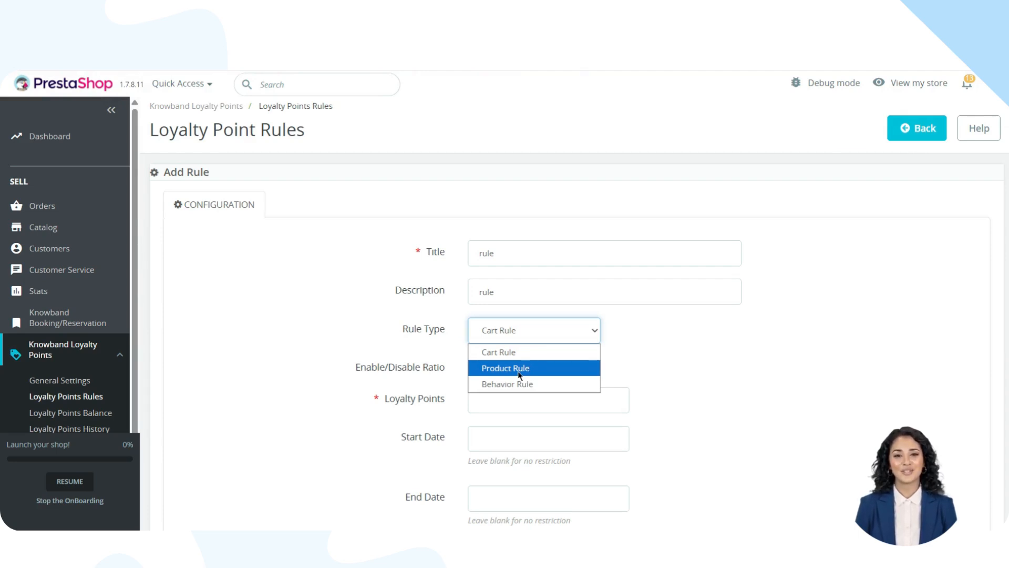
pyautogui.click(508, 353)
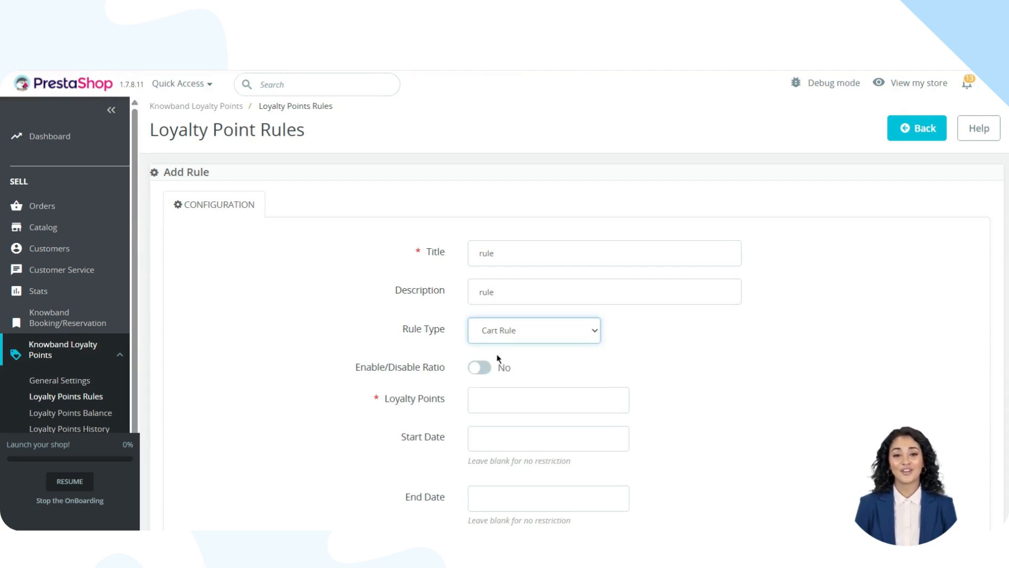
pyautogui.click(481, 371)
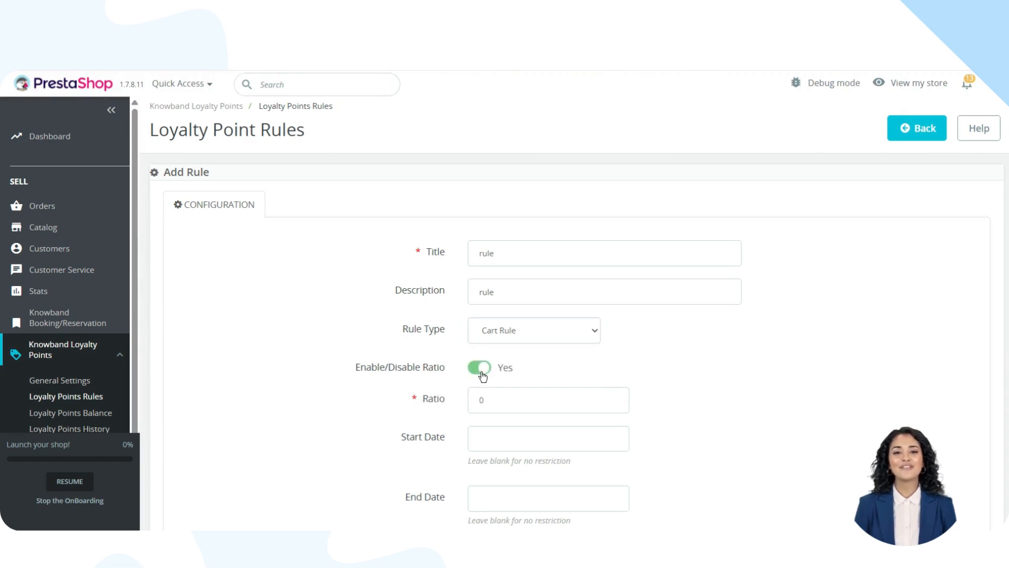
# Set the cart rule's ratio to 2.
pyautogui.scroll(-2, 482, 376)
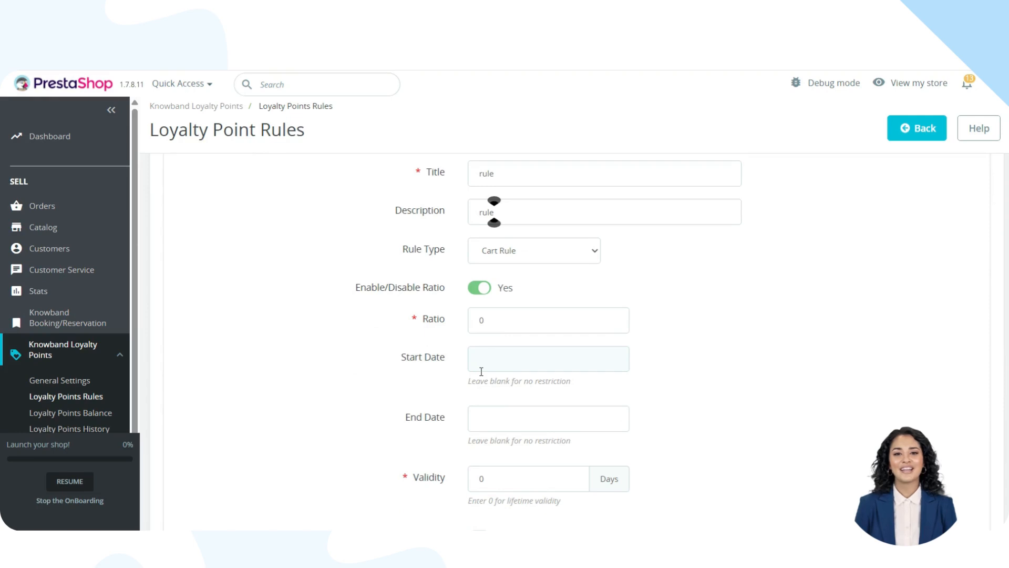
pyautogui.click(496, 326)
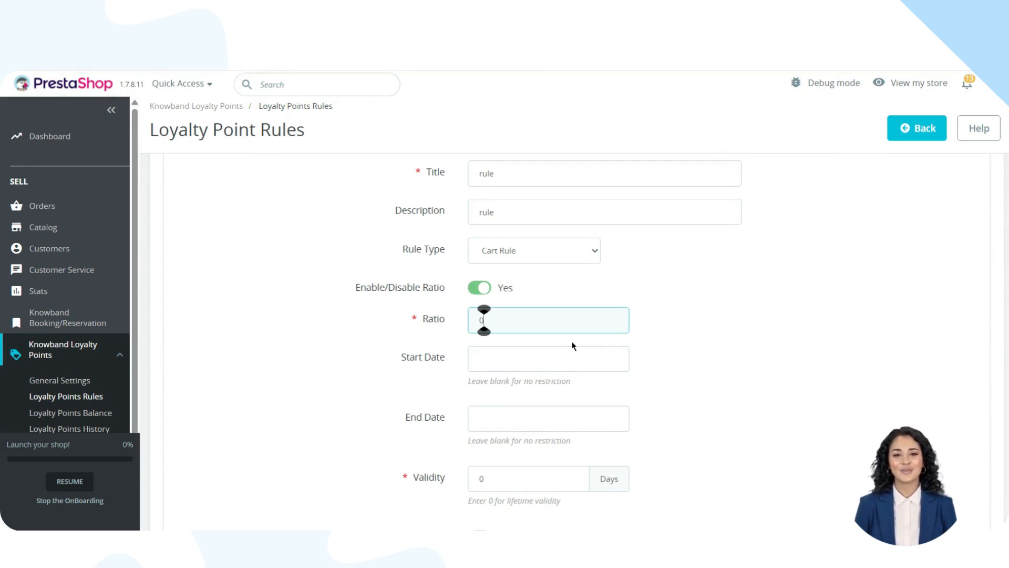
pyautogui.press('BackSpace')
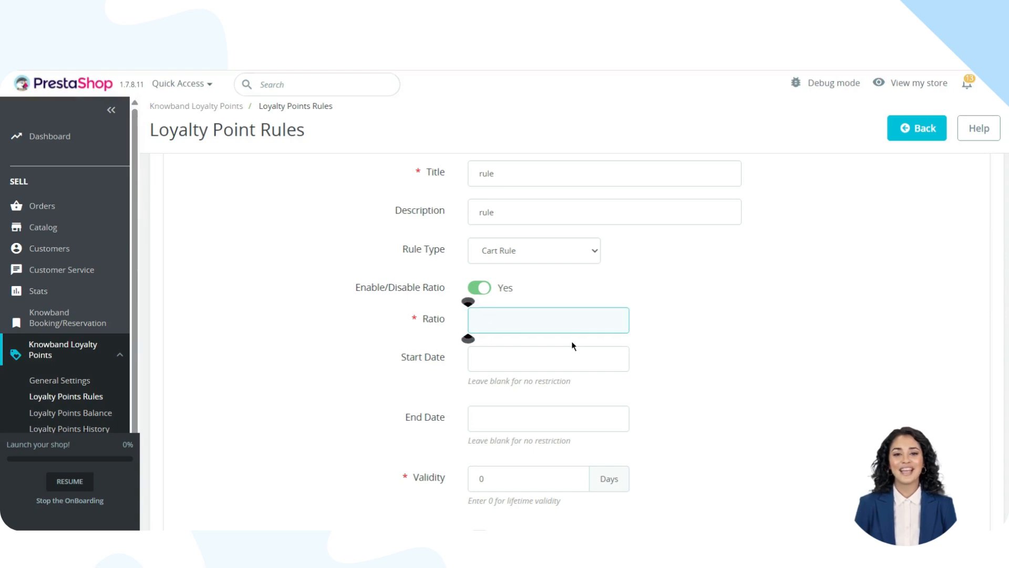
pyautogui.write('2')
pyautogui.click(640, 331)
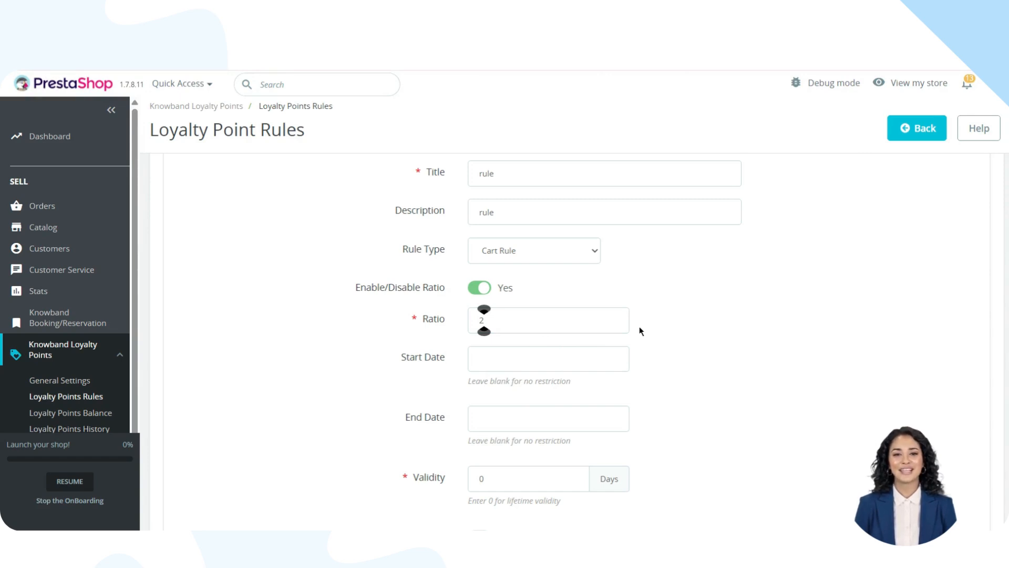
# Set the rule's start date to 2025-11-22 and its end date to 2025-11-25.
pyautogui.click(504, 362)
pyautogui.click(424, 366)
pyautogui.scroll(-3, 424, 366)
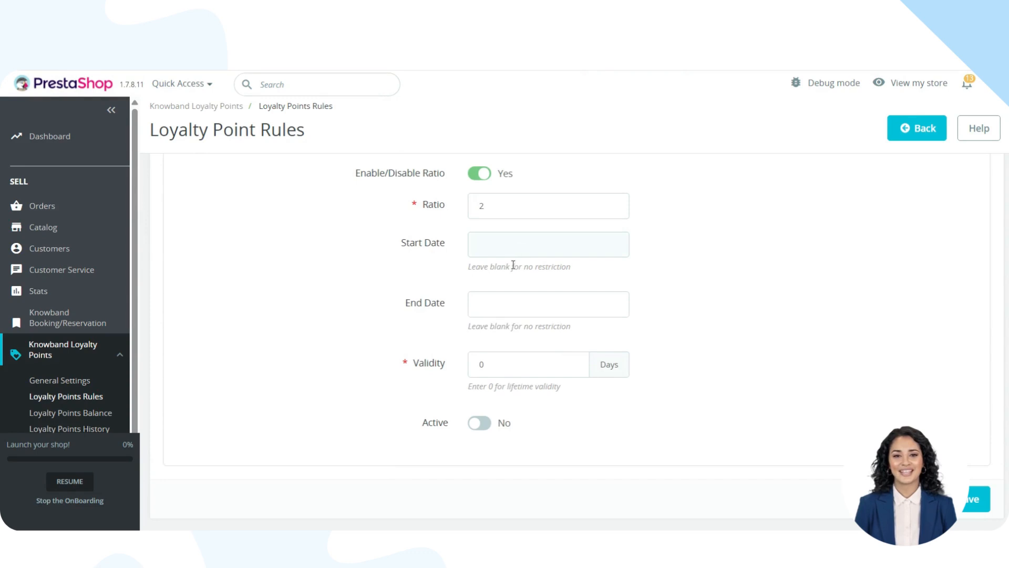
pyautogui.click(536, 234)
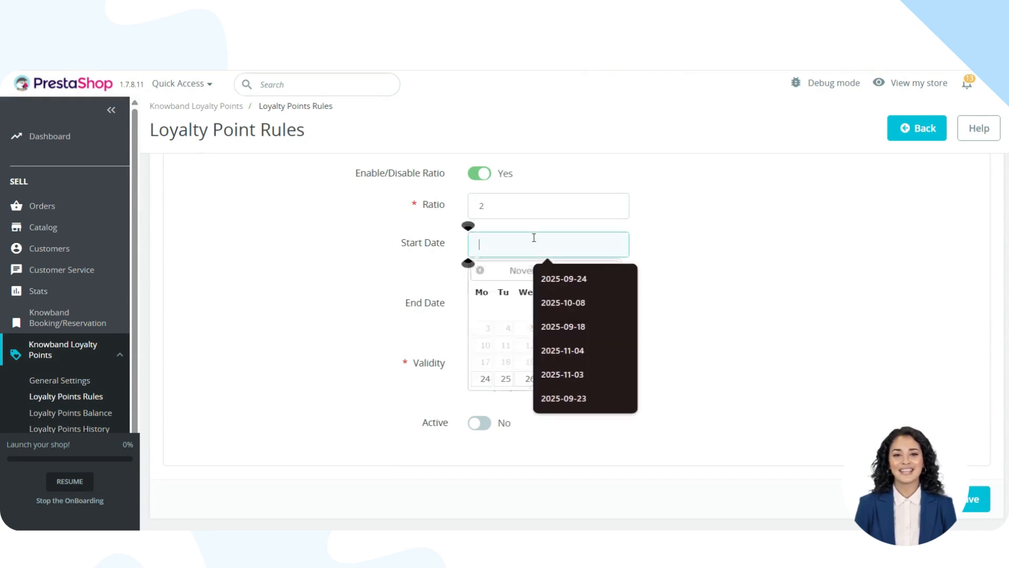
pyautogui.click(623, 279)
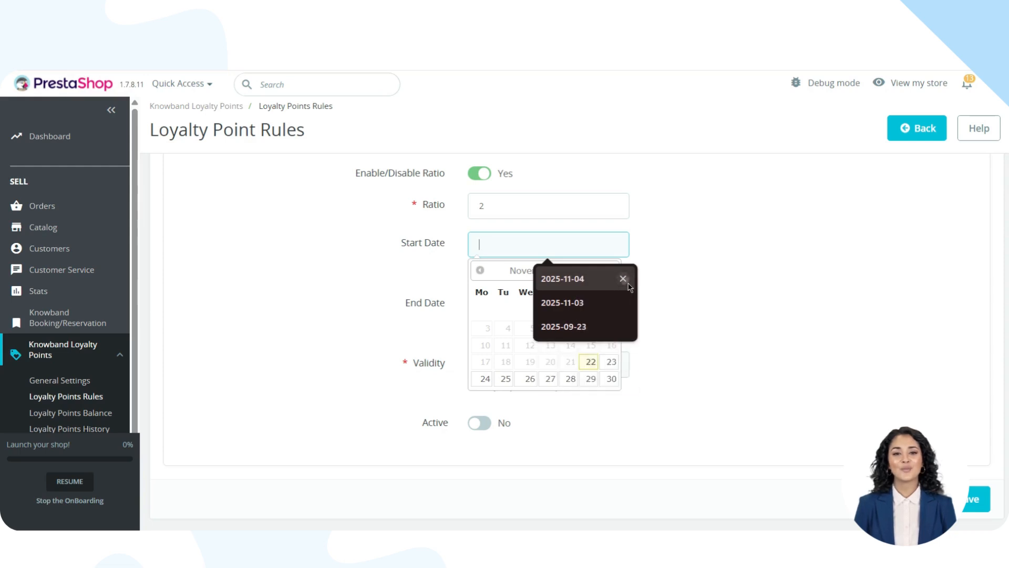
pyautogui.click(623, 279)
pyautogui.click(623, 279)
pyautogui.click(591, 362)
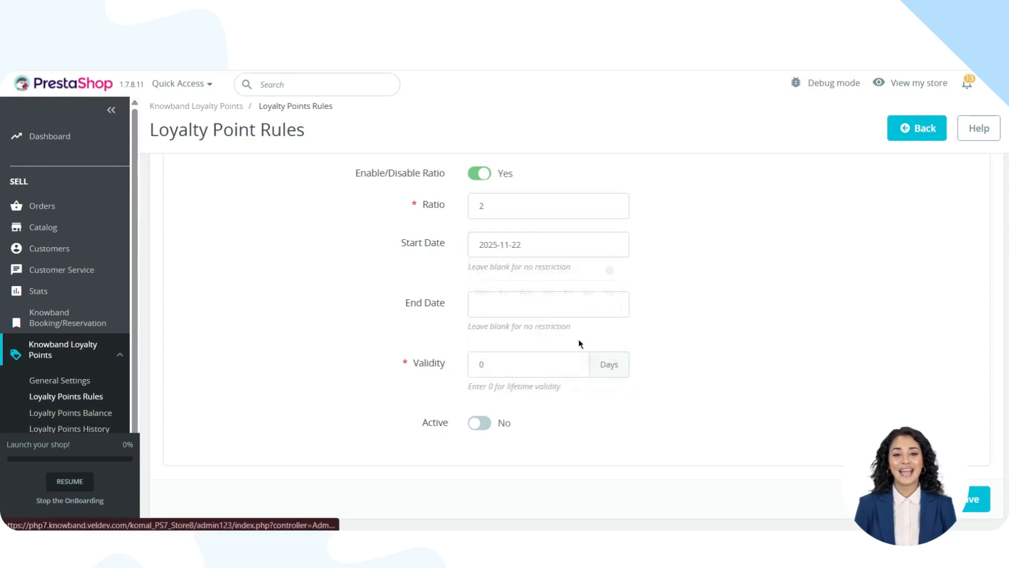
pyautogui.click(531, 312)
pyautogui.click(502, 437)
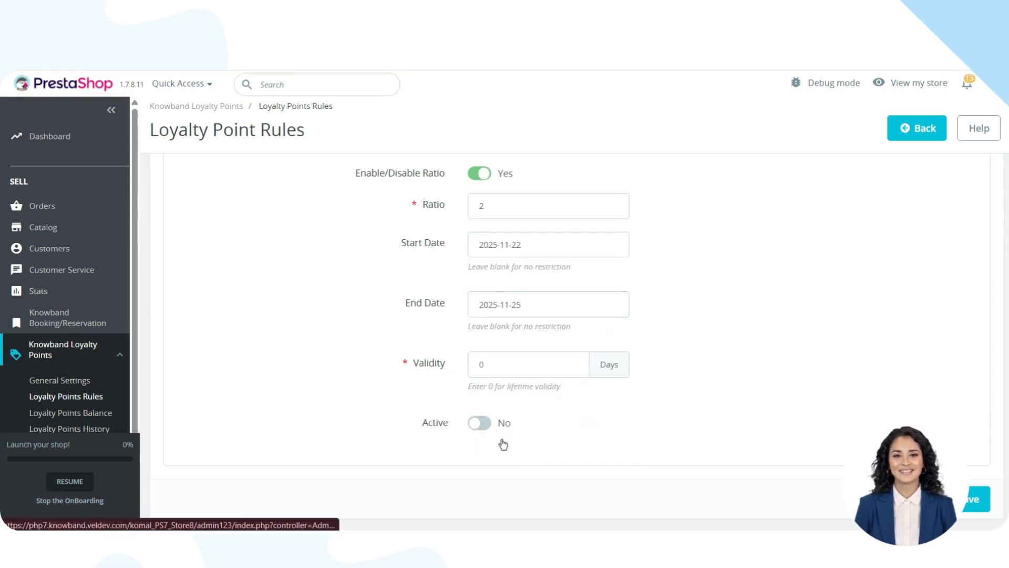
# Set the rule's validity to 1 day and make the rule active.
pyautogui.click(504, 355)
pyautogui.press('BackSpace')
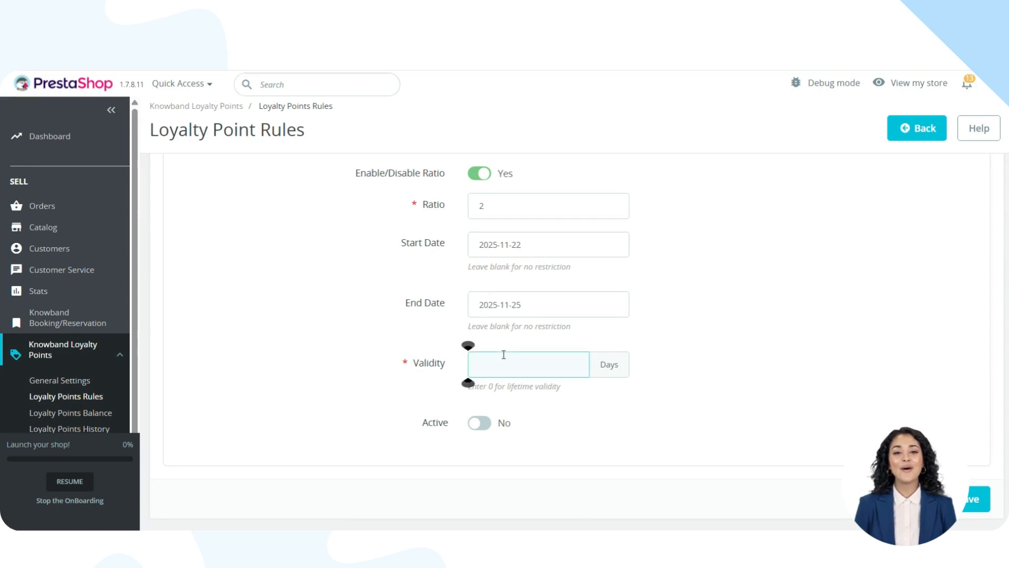
pyautogui.click(666, 348)
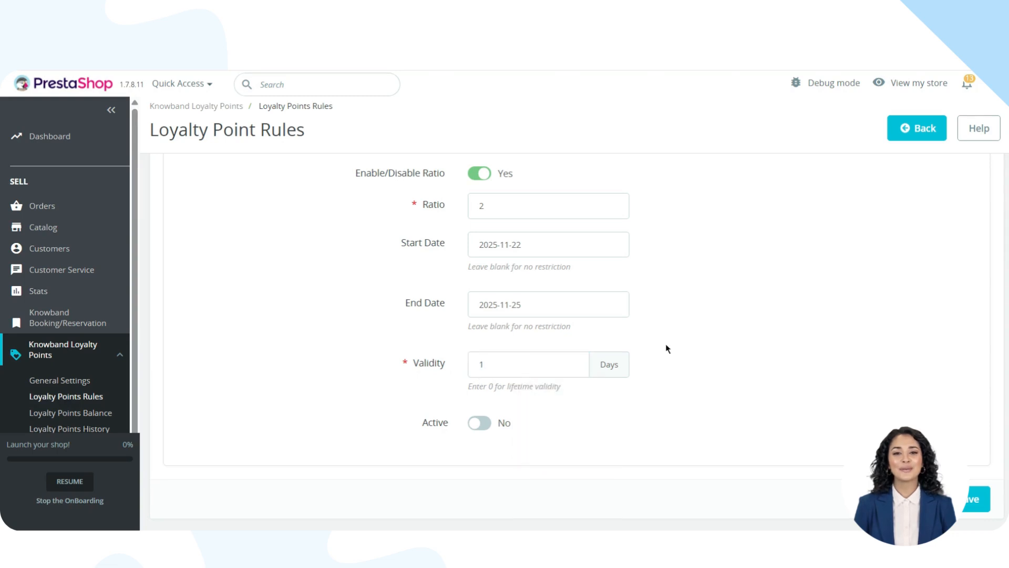
pyautogui.click(483, 427)
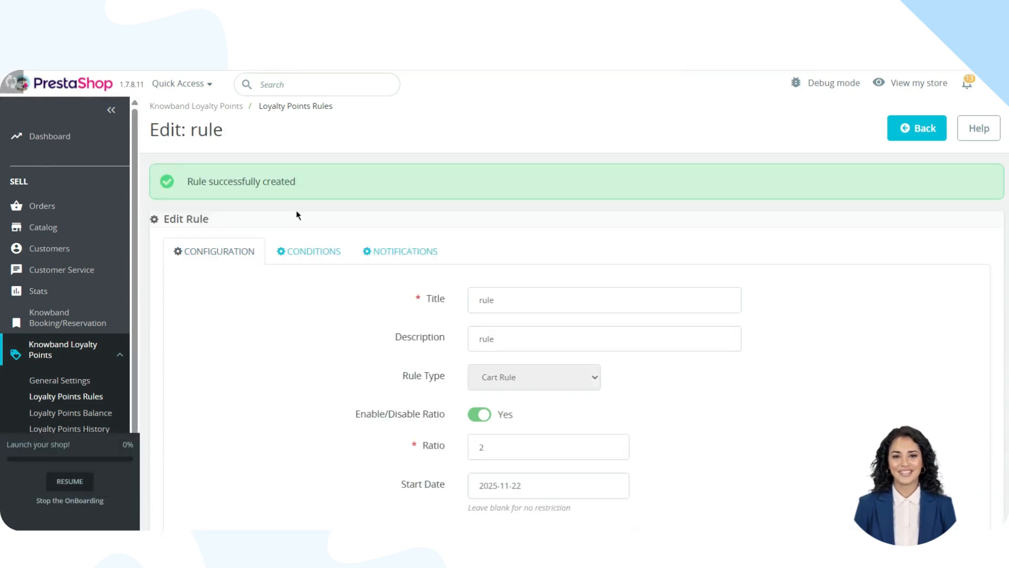
# Activate the rule's email notification and try to save the rule.
pyautogui.click(311, 247)
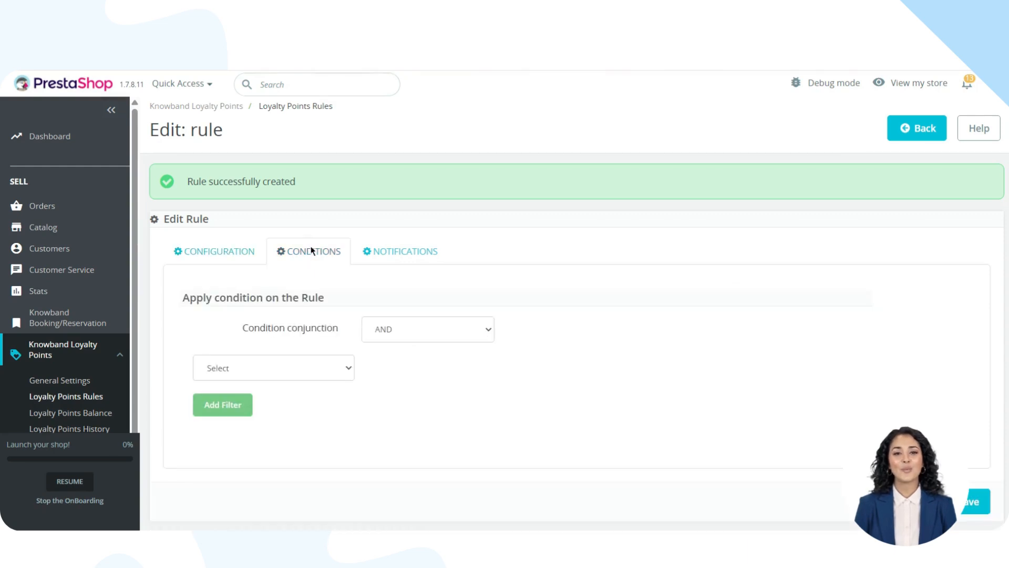
pyautogui.click(416, 255)
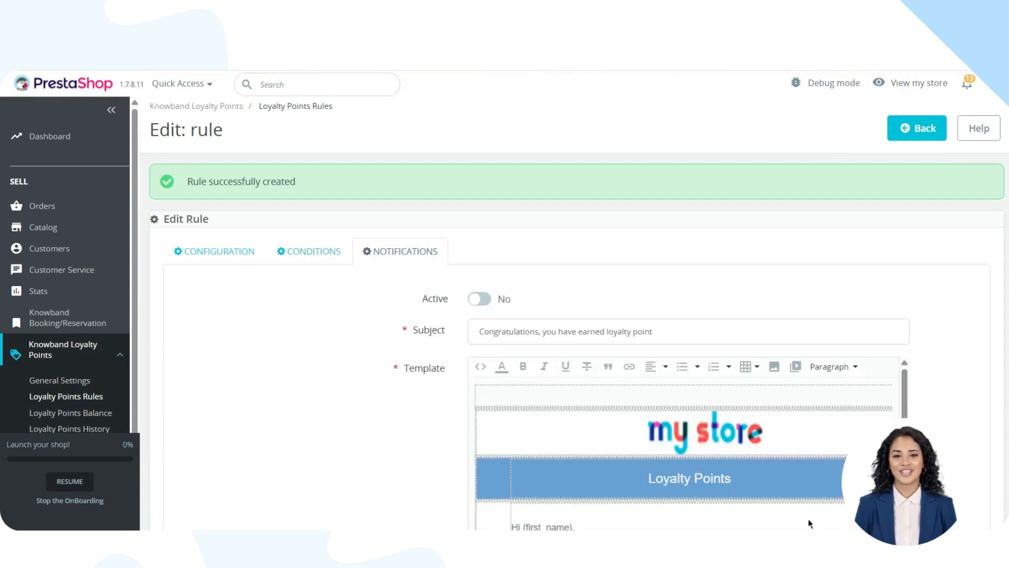
pyautogui.click(475, 300)
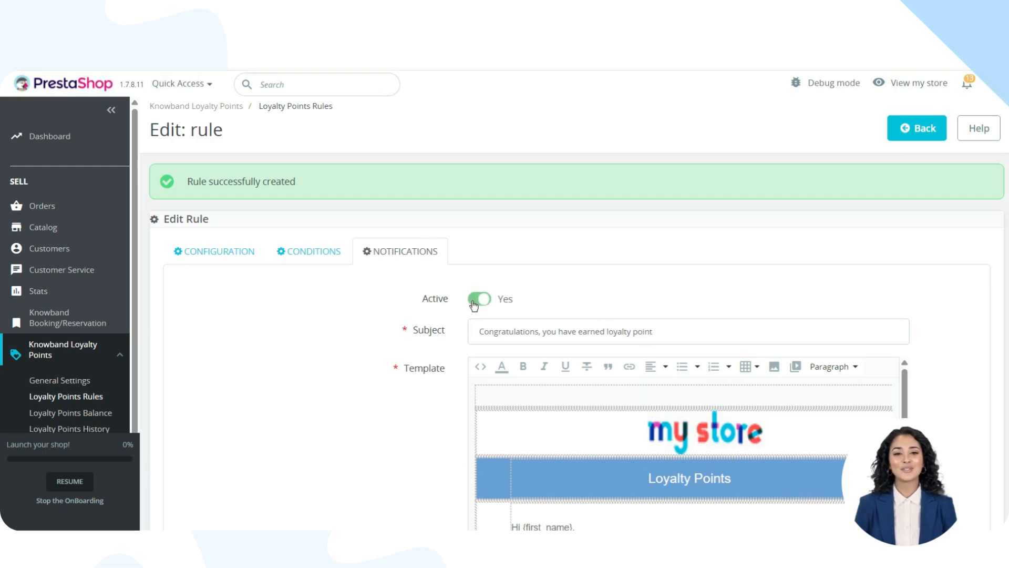
pyautogui.scroll(-10, 474, 303)
pyautogui.click(977, 469)
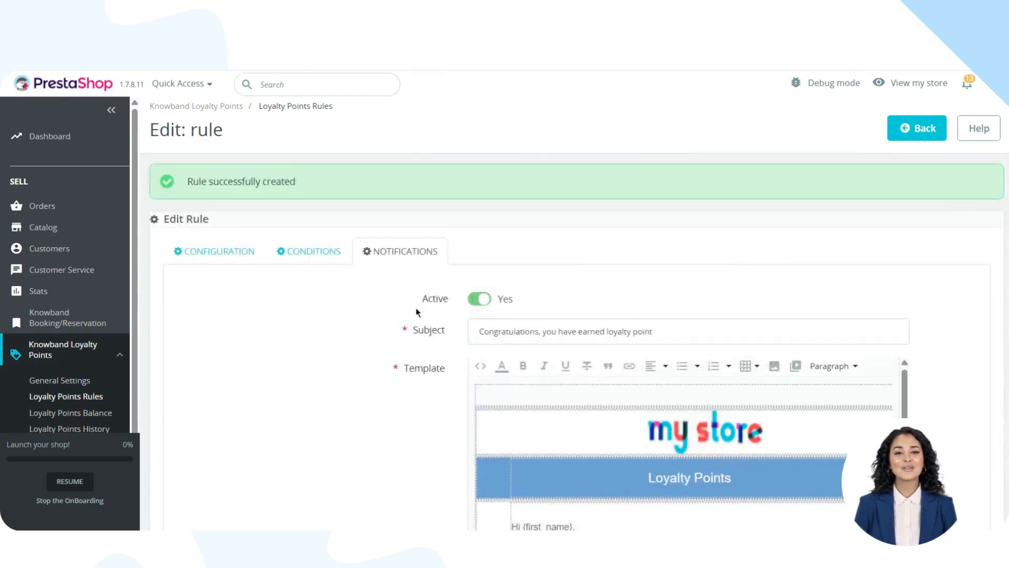
# Set the rule's condition to a Total Amount that equals or is greater than 100.
pyautogui.click(310, 251)
pyautogui.click(268, 368)
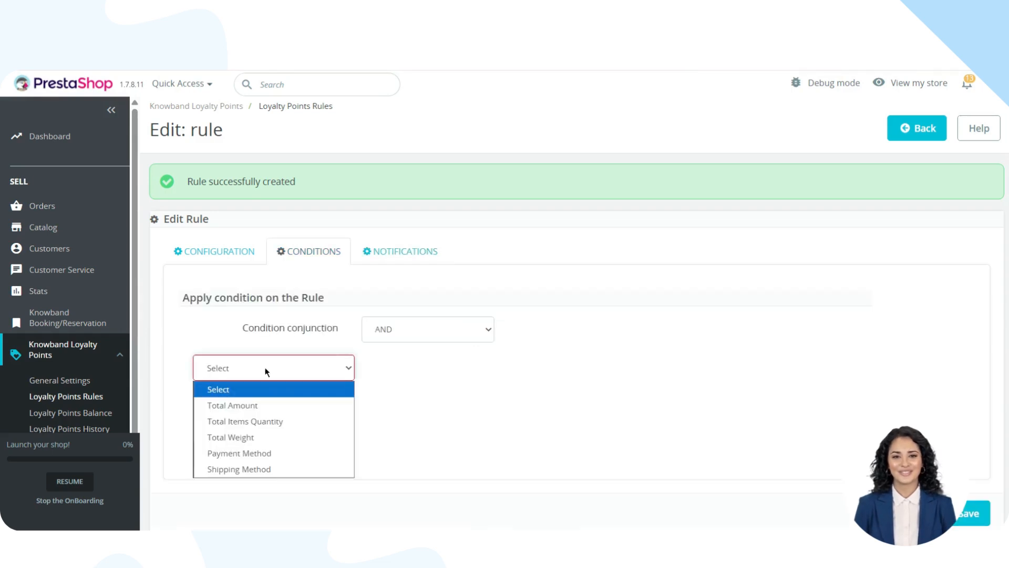
pyautogui.click(262, 406)
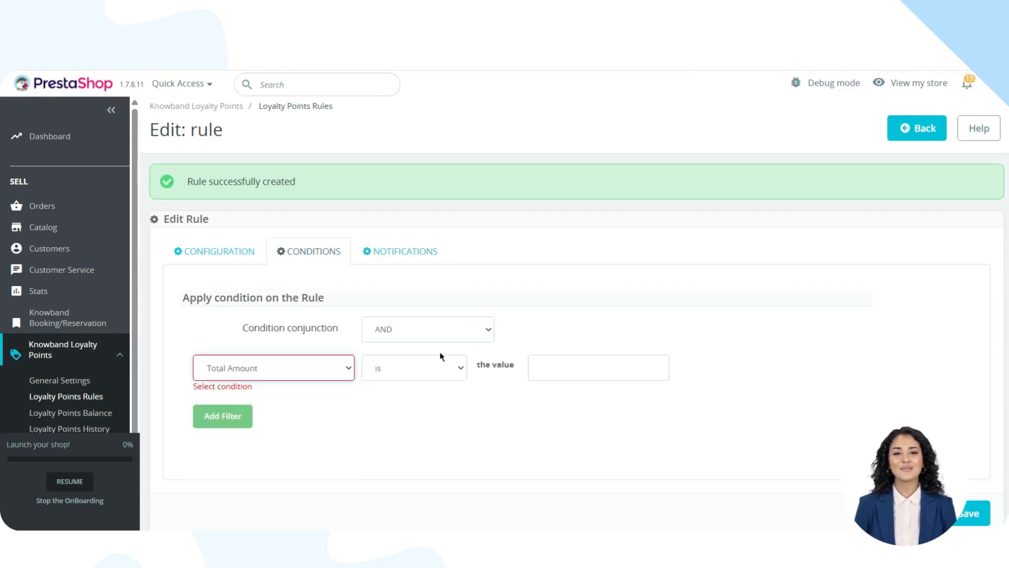
pyautogui.click(427, 373)
pyautogui.click(570, 372)
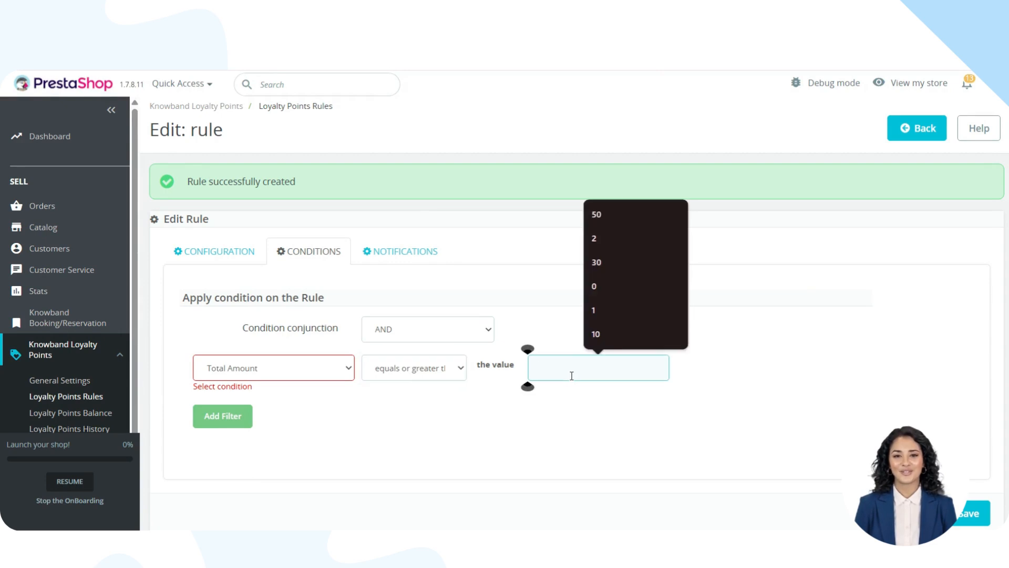
pyautogui.write('100')
pyautogui.click(652, 414)
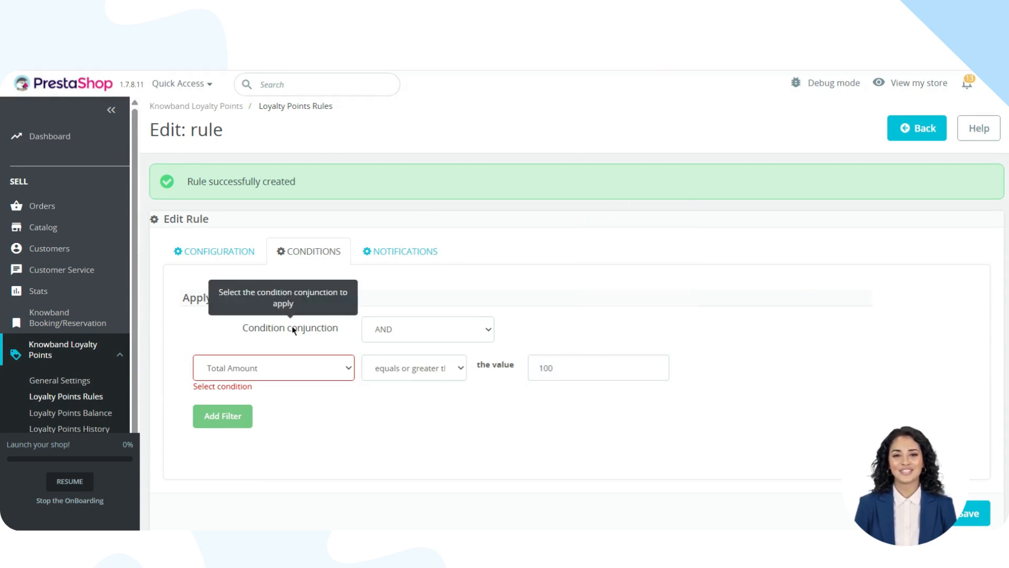
# Add an empty second filter to the rule's conditions and discard it.
pyautogui.click(210, 424)
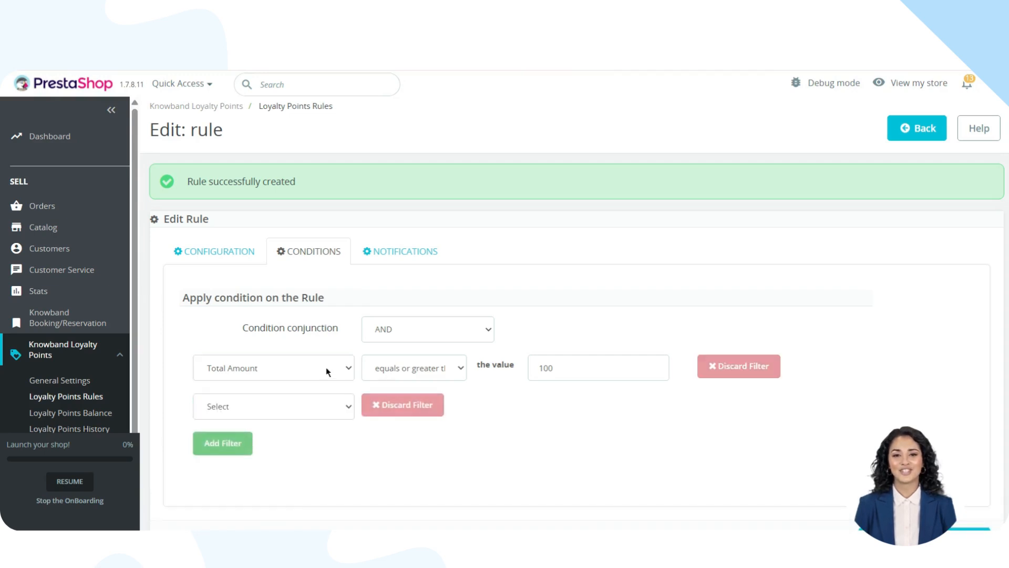
pyautogui.moveTo(241, 323); pyautogui.dragTo(332, 329)
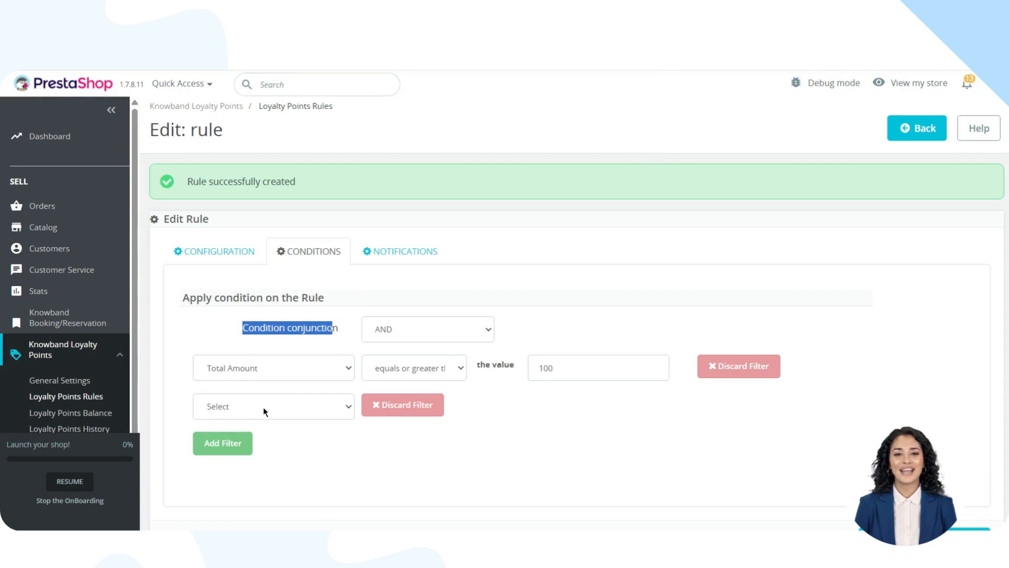
pyautogui.click(515, 415)
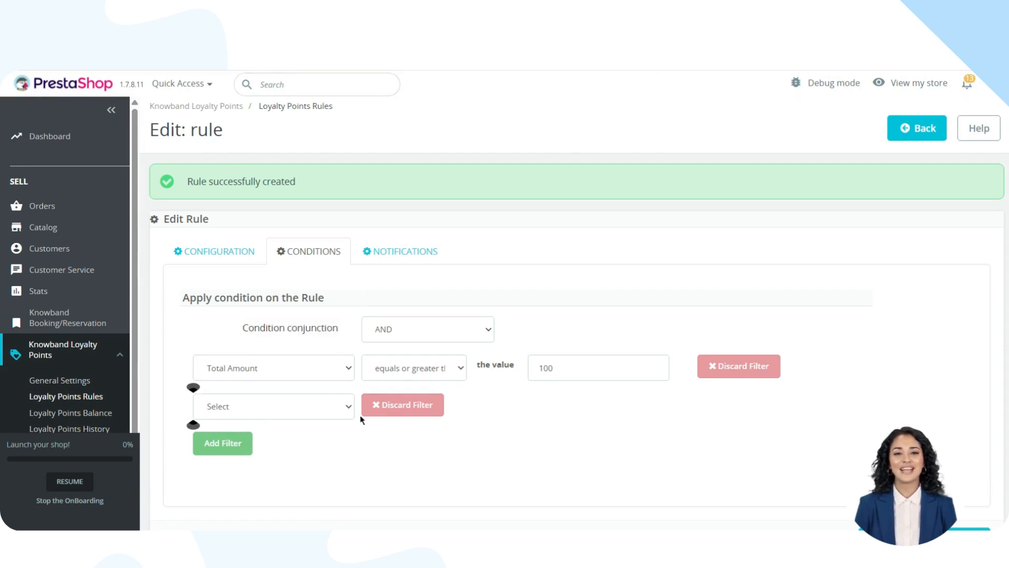
pyautogui.click(390, 412)
pyautogui.click(557, 115)
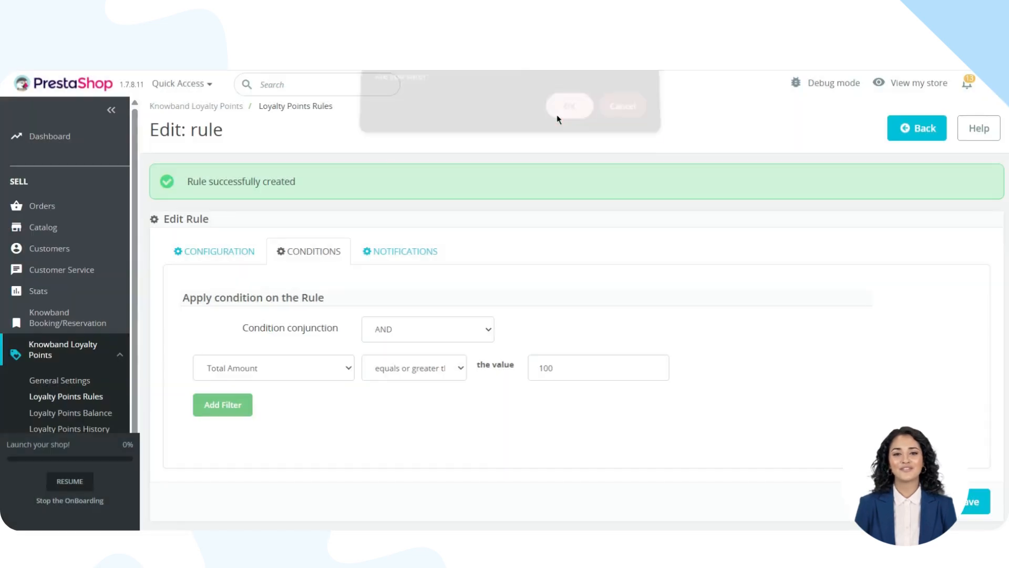
# Check the customer's loyalty dashboard on the storefront and add 4 Hummingbird printed sweaters in size S to the cart.
pyautogui.scroll(-1, 676, 437)
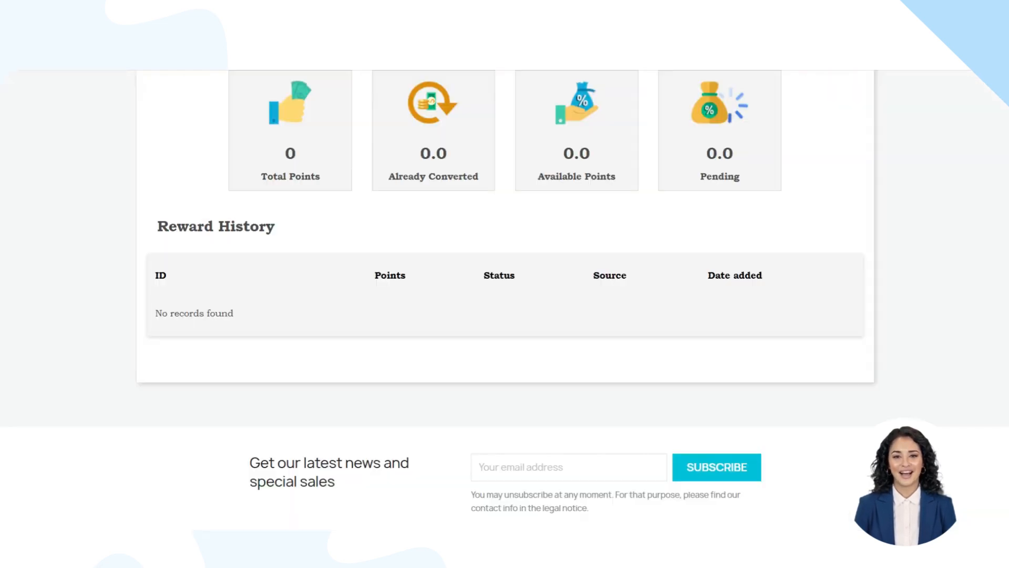
pyautogui.scroll(4, 293, 333)
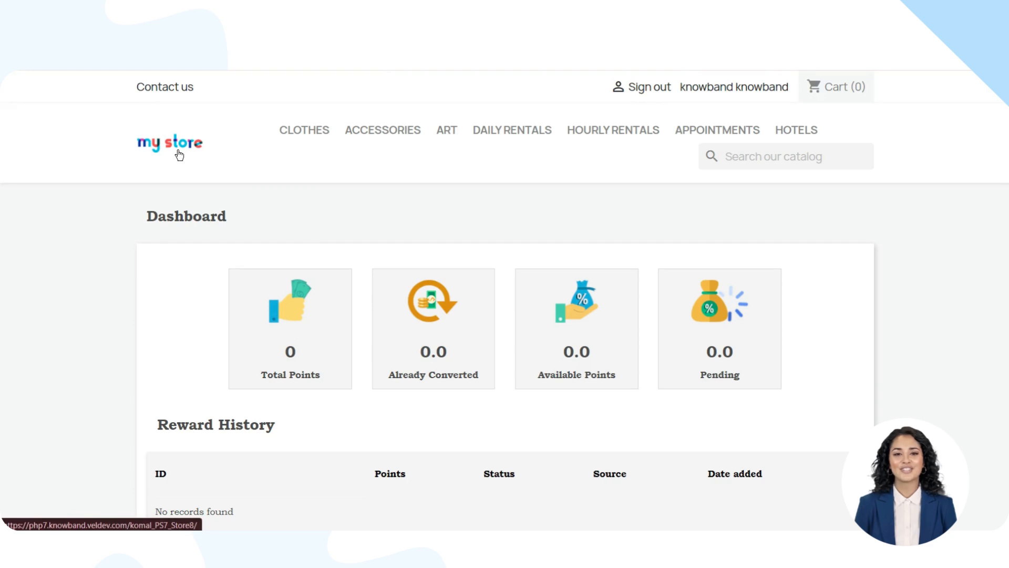
pyautogui.scroll(-5, 419, 384)
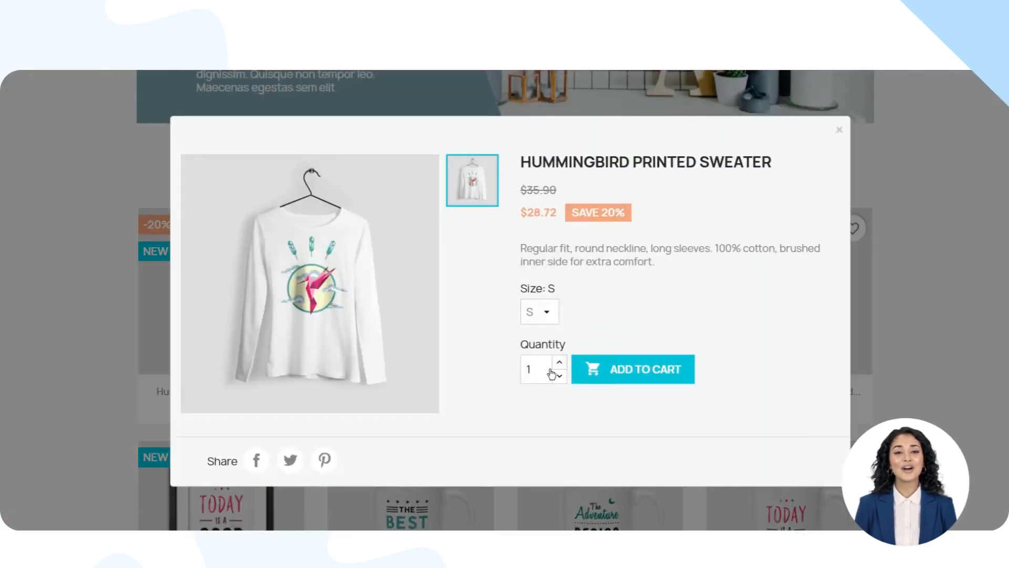
pyautogui.click(560, 364)
pyautogui.click(560, 364)
pyautogui.click(560, 364)
pyautogui.click(613, 364)
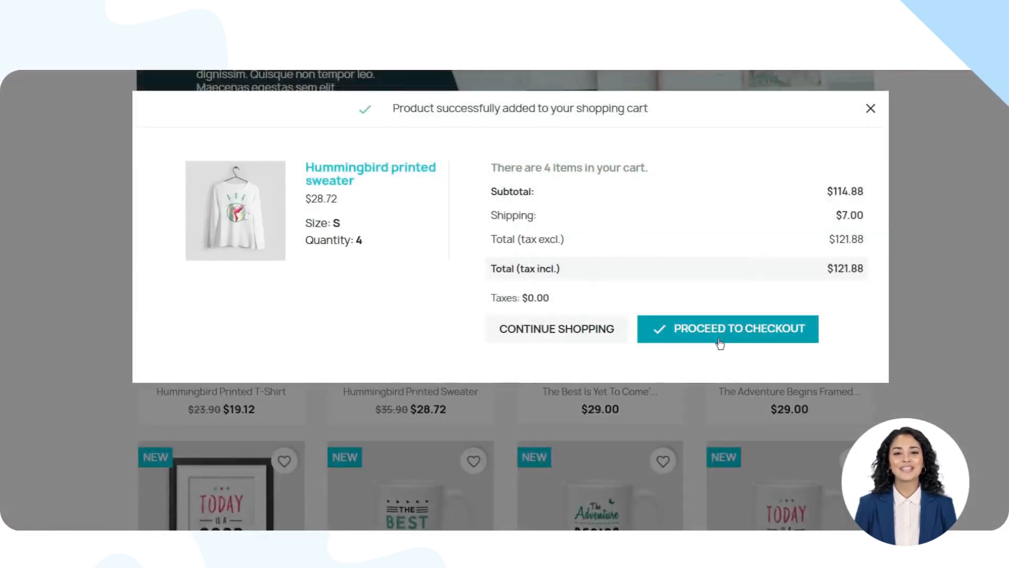
# Proceed to checkout with the cart and enter the customer's address details.
pyautogui.click(715, 338)
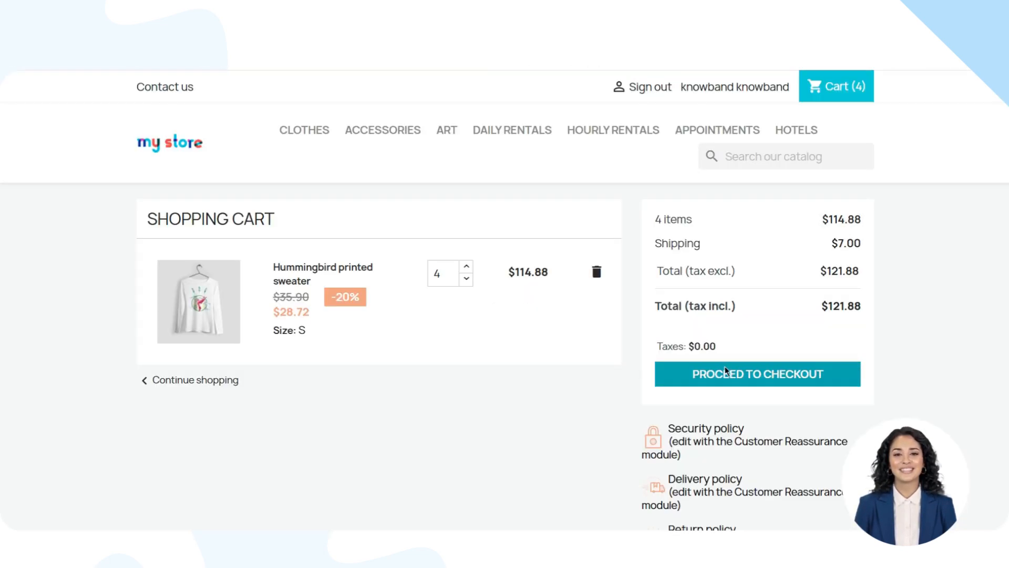
pyautogui.scroll(-5, 726, 372)
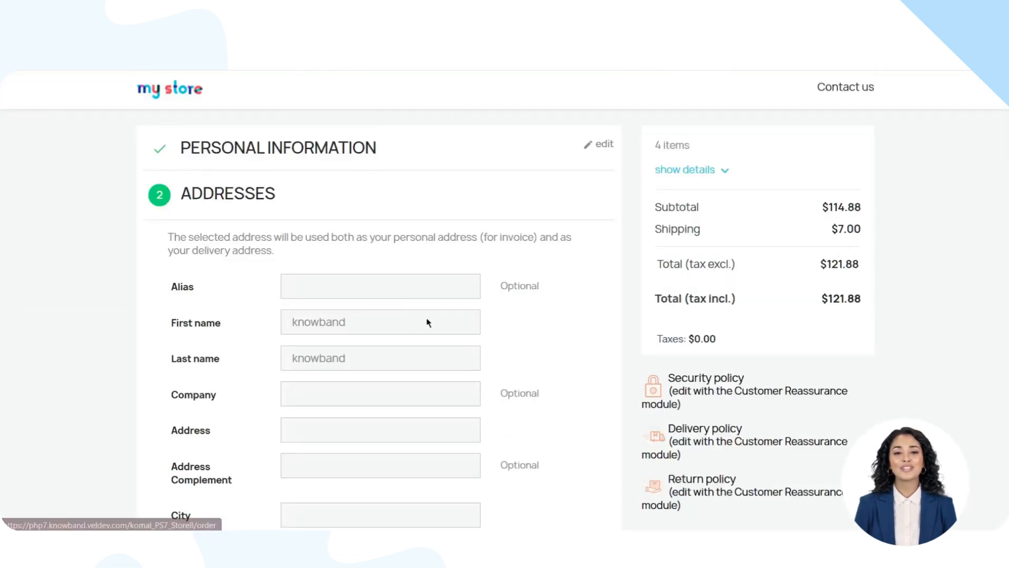
pyautogui.click(333, 284)
pyautogui.write('tet tset')
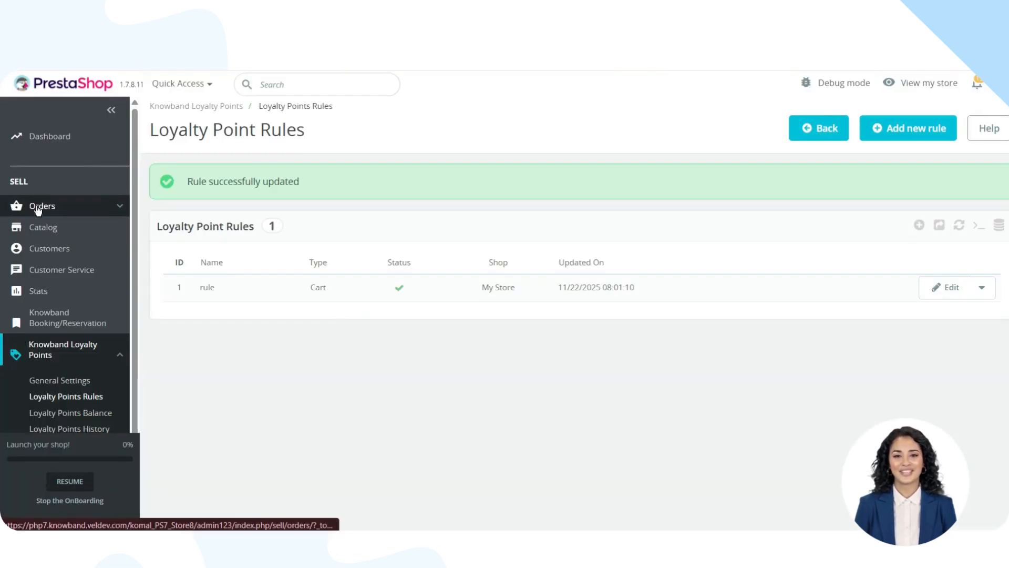
# Return to the back office, open the Orders list and change the new order's status.
pyautogui.moveTo(42, 206)
pyautogui.click(44, 237)
pyautogui.click(700, 373)
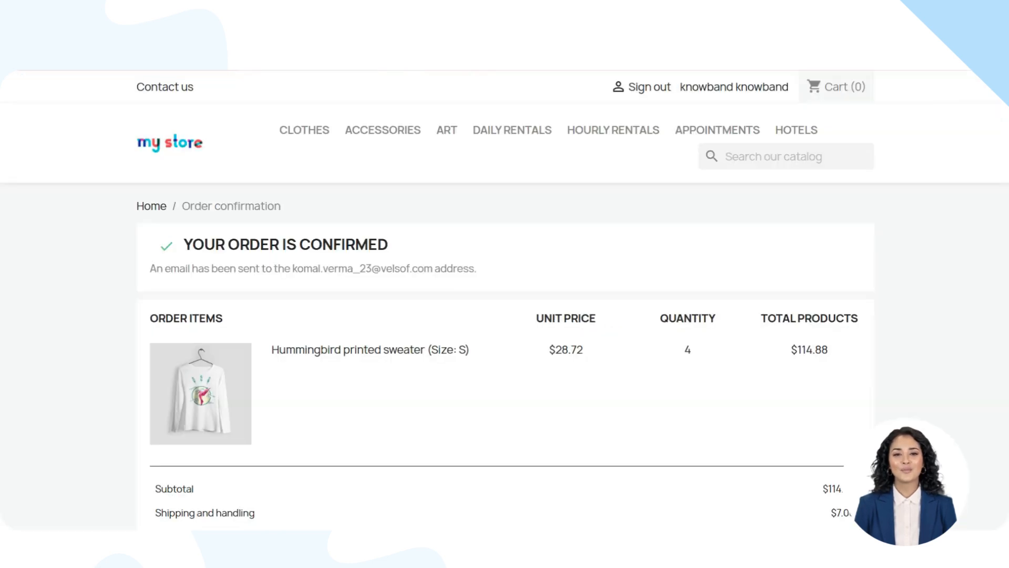
# Open Loyalty Points in the storefront customer account and examine the total points, available points and reward history.
pyautogui.click(776, 93)
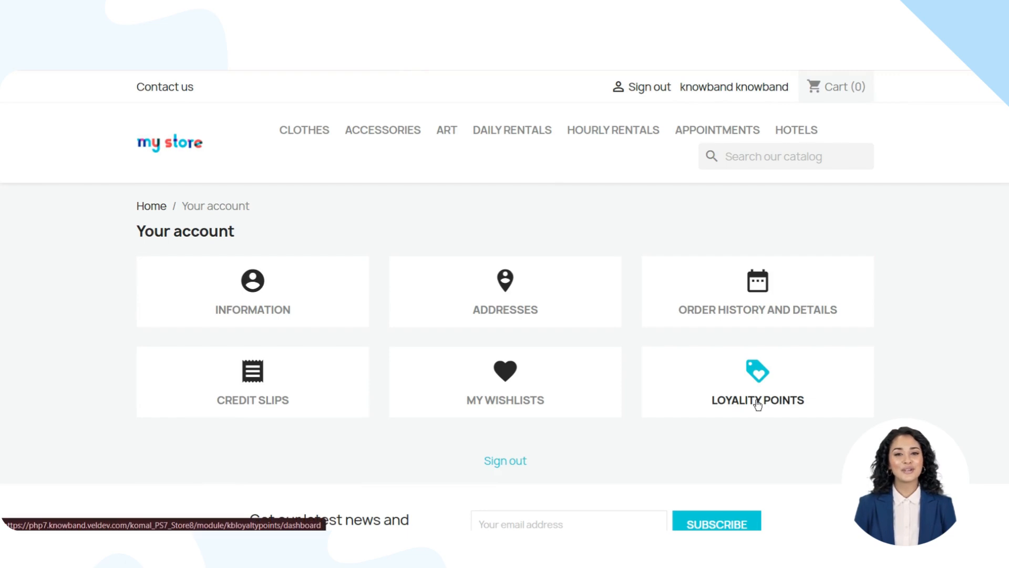
pyautogui.click(747, 375)
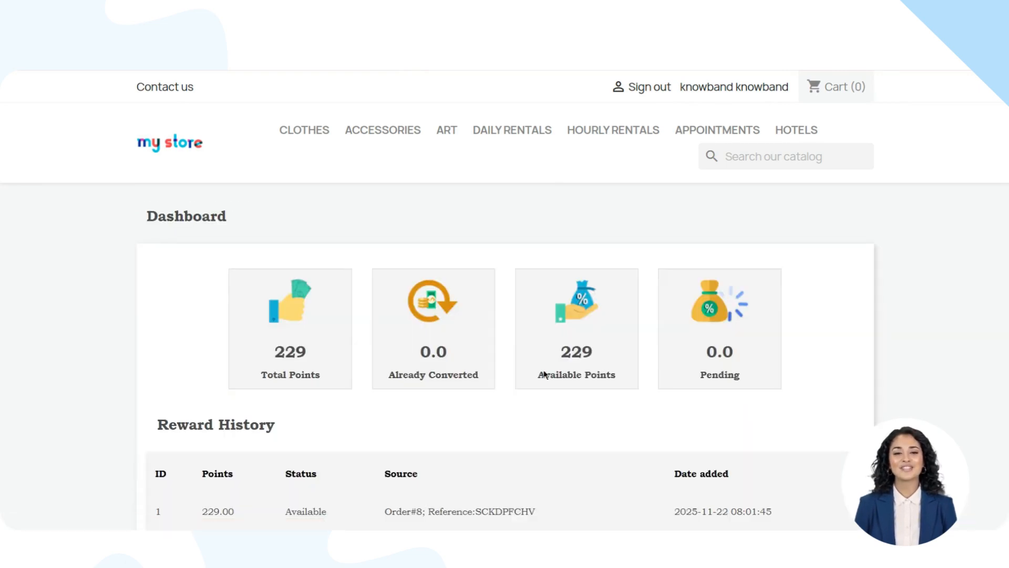
pyautogui.scroll(-2, 305, 354)
pyautogui.moveTo(294, 279); pyautogui.dragTo(264, 274)
pyautogui.click(529, 355)
pyautogui.doubleClick(575, 283)
pyautogui.scroll(-3, 277, 255)
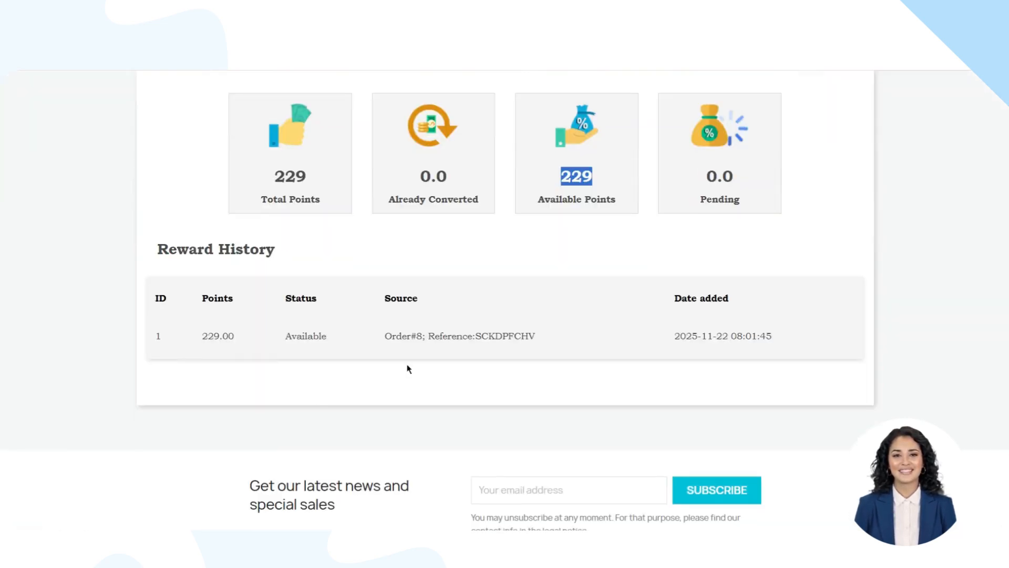
# Examine the order reference and status of the entry in the customer's Reward History.
pyautogui.moveTo(451, 336); pyautogui.dragTo(554, 338)
pyautogui.click(556, 338)
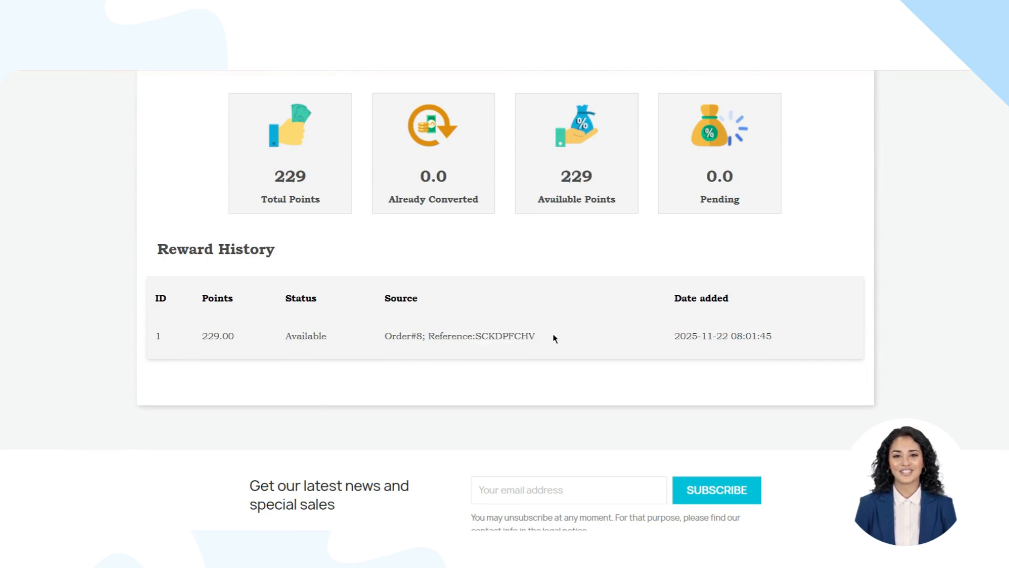
pyautogui.doubleClick(516, 335)
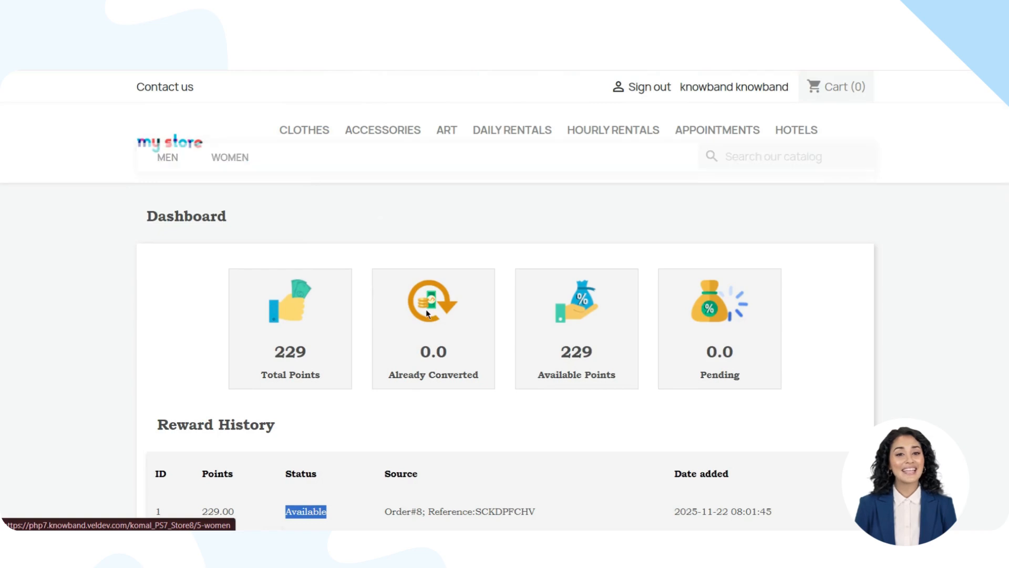
# Add one Hummingbird printed sweater in size S from the Women category to the cart and proceed to the shopping cart.
pyautogui.click(230, 158)
pyautogui.scroll(-5, 426, 314)
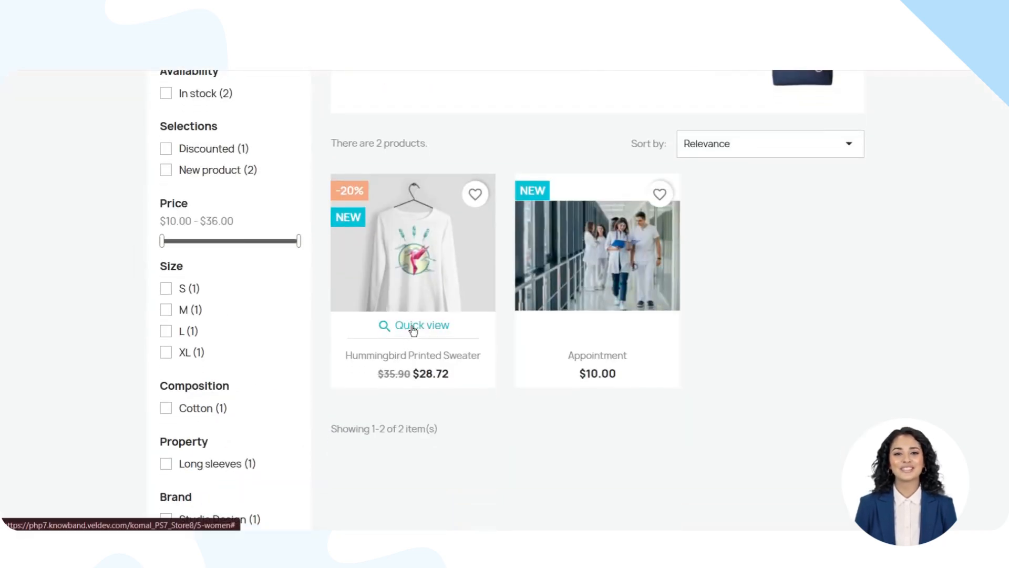
pyautogui.click(413, 326)
pyautogui.click(615, 371)
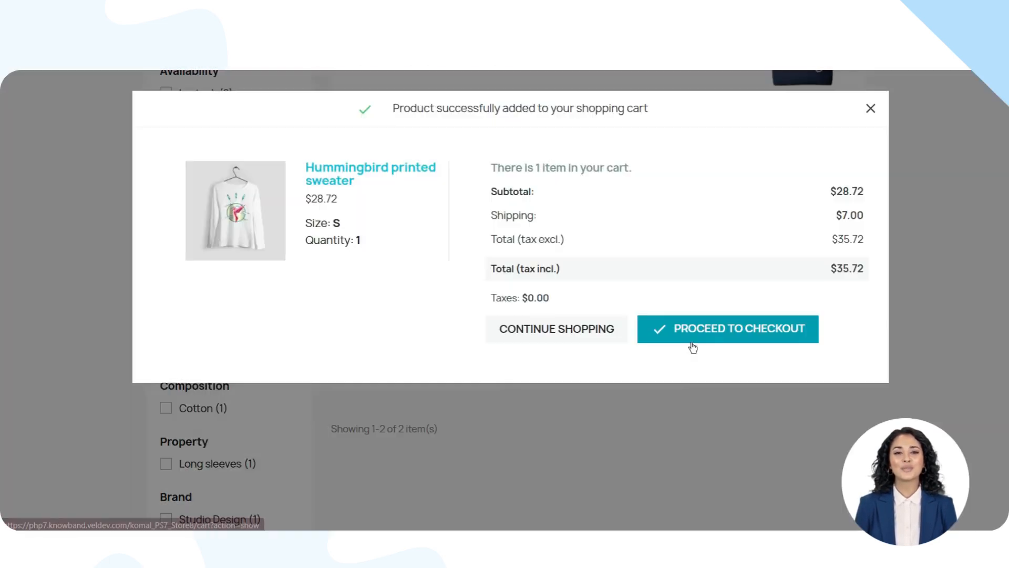
pyautogui.click(678, 329)
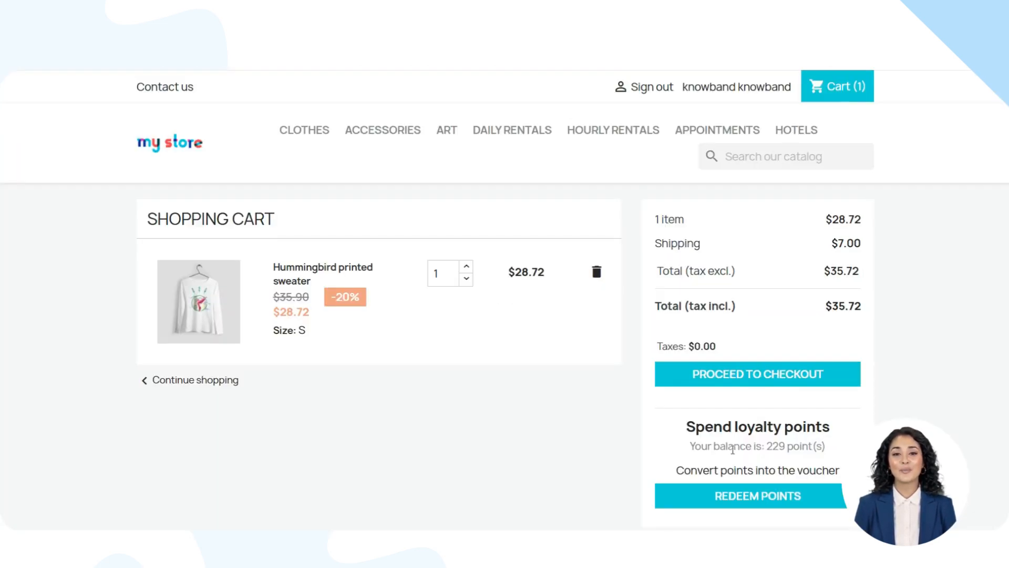
# Redeem the available loyalty points as a voucher and apply its promo code to the cart.
pyautogui.scroll(-1, 733, 450)
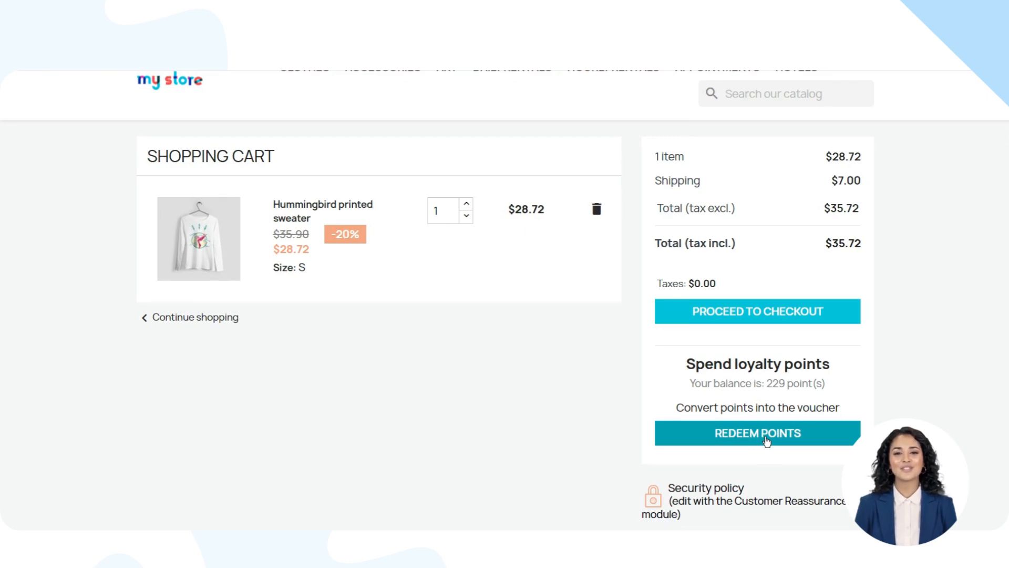
pyautogui.click(767, 441)
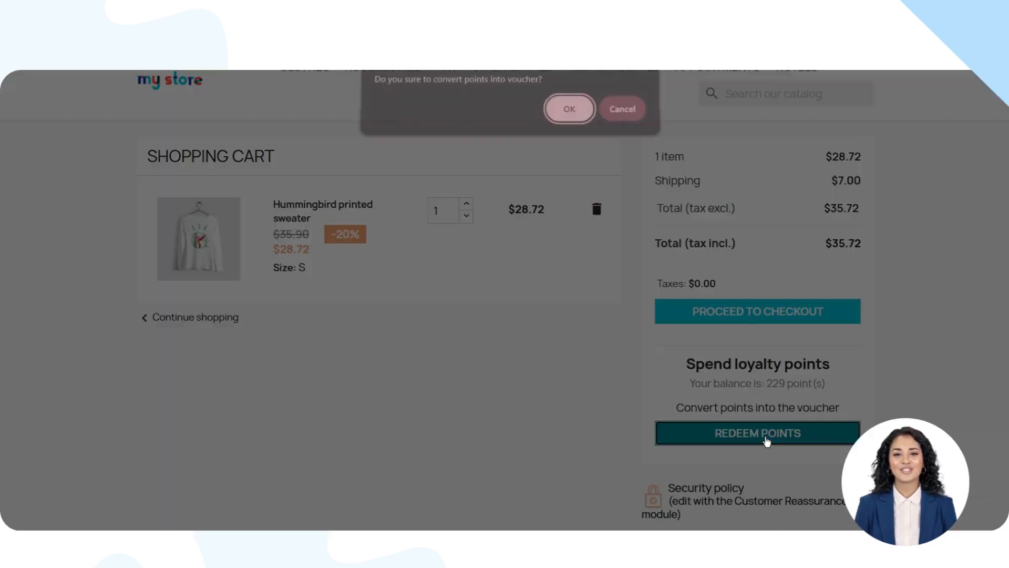
pyautogui.click(569, 117)
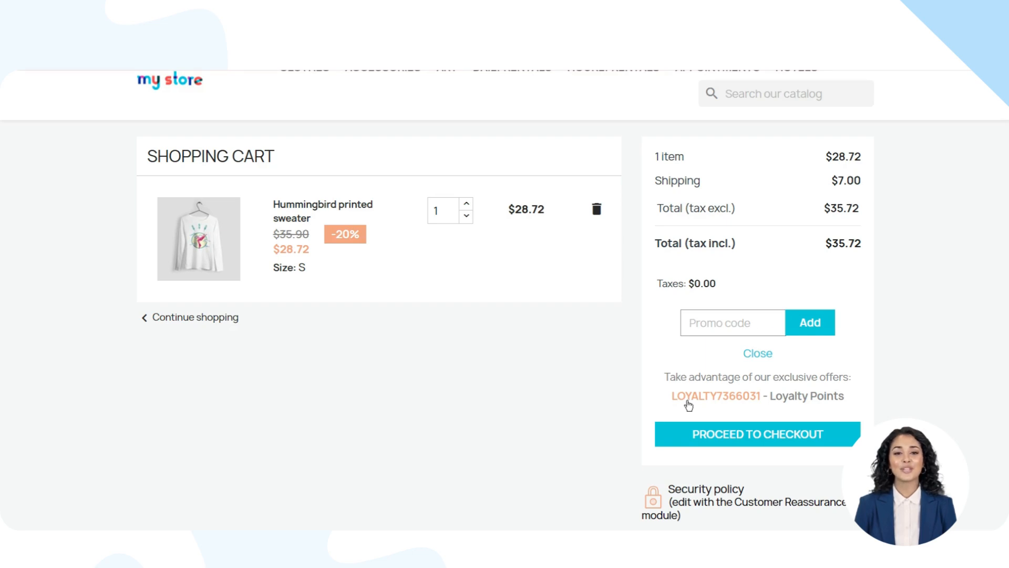
pyautogui.click(688, 402)
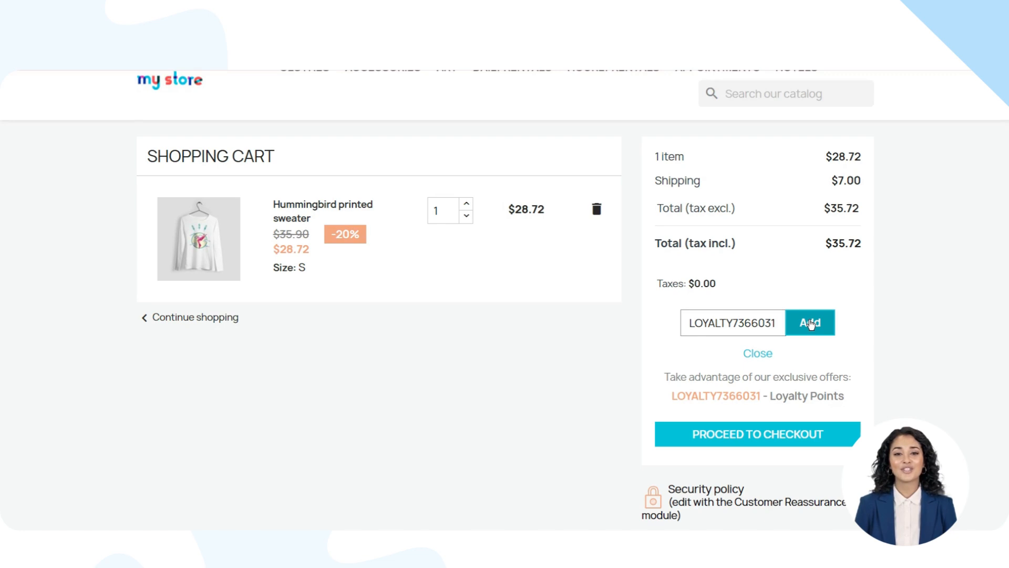
pyautogui.click(812, 324)
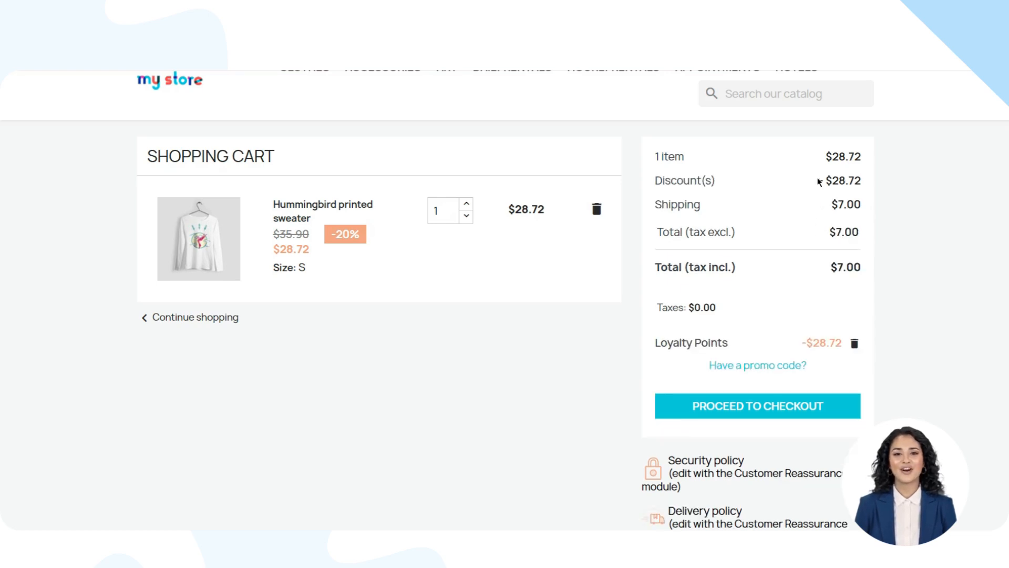
# Check out with the saved address and My carrier, choose Pay by bank wire, agree to the terms and place the order.
pyautogui.click(760, 415)
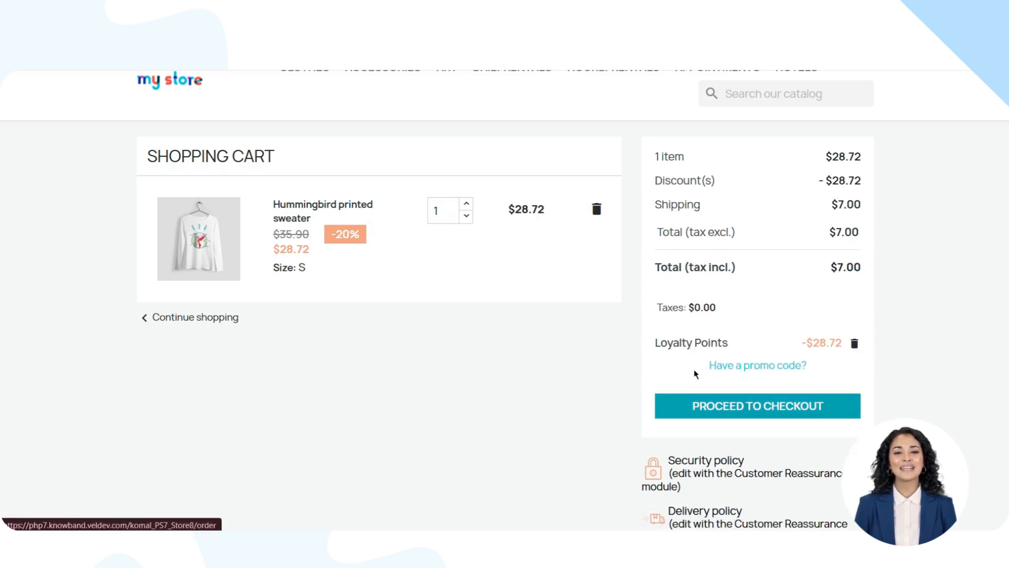
pyautogui.click(559, 509)
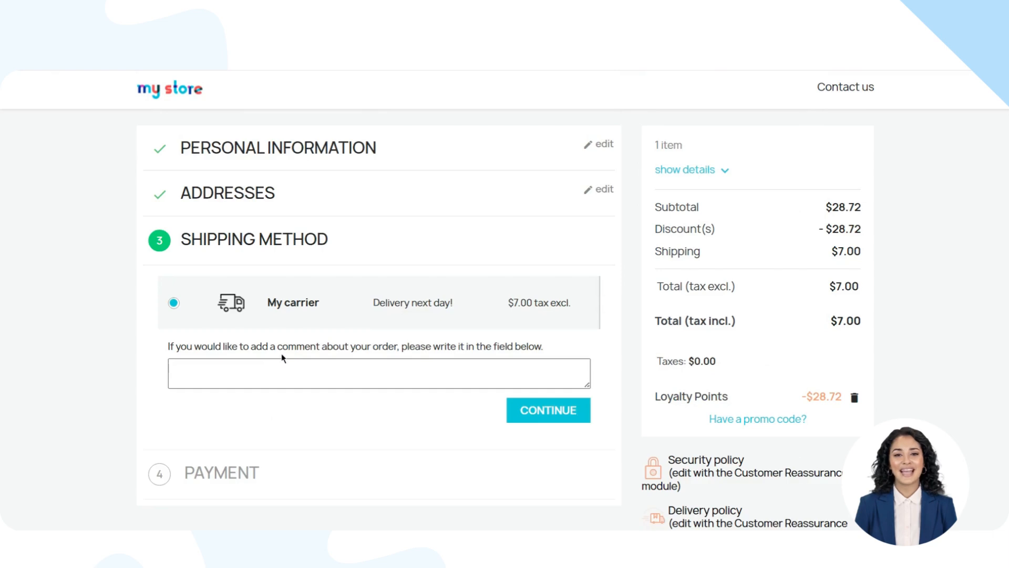
pyautogui.click(552, 406)
pyautogui.click(195, 348)
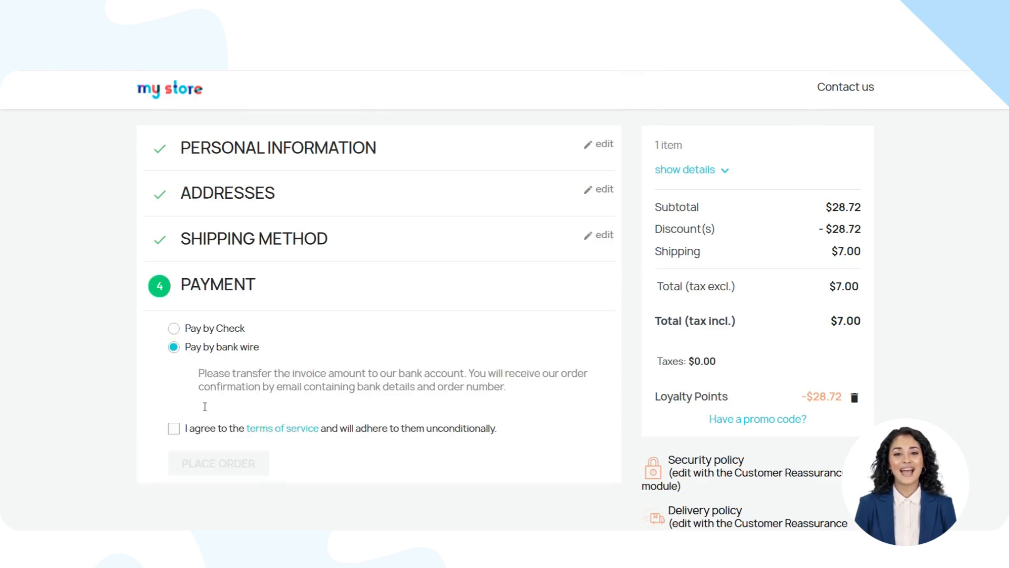
pyautogui.click(174, 430)
pyautogui.click(197, 459)
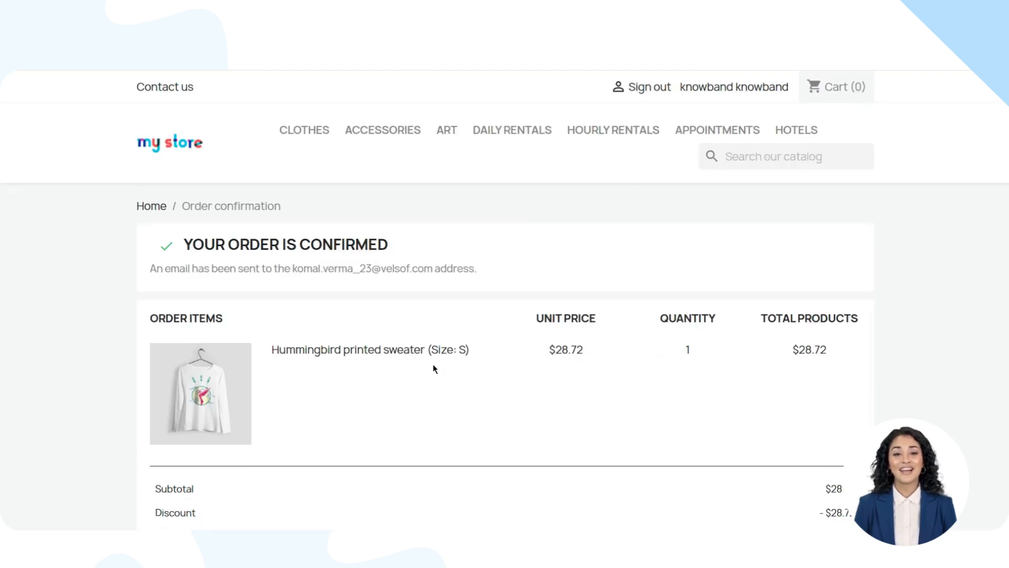
# Examine the order confirmation's discount, total including tax, order details and bank wire information.
pyautogui.scroll(-5, 574, 363)
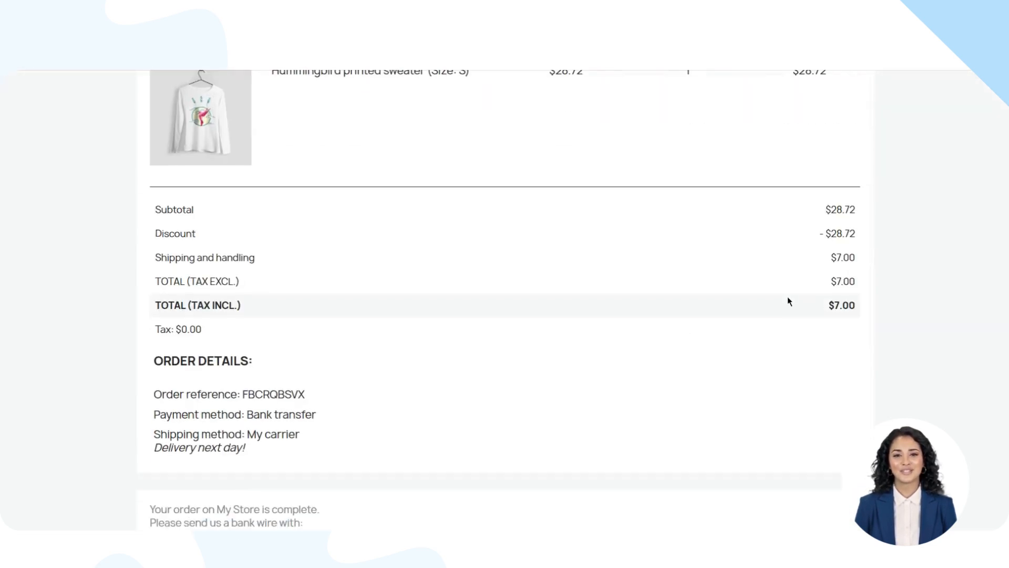
pyautogui.moveTo(823, 232); pyautogui.dragTo(876, 236)
pyautogui.click(832, 326)
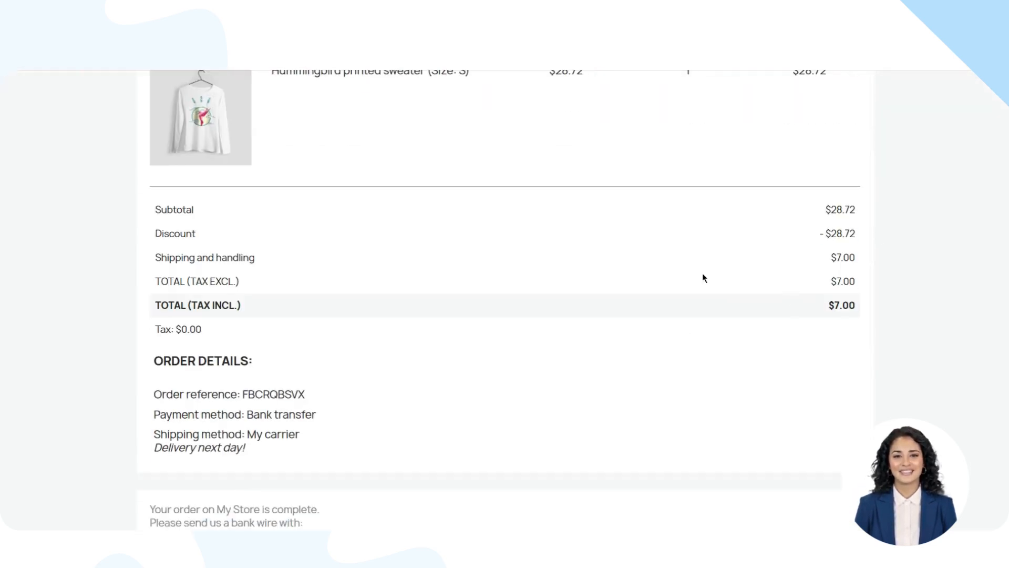
pyautogui.doubleClick(837, 304)
pyautogui.scroll(-5, 837, 303)
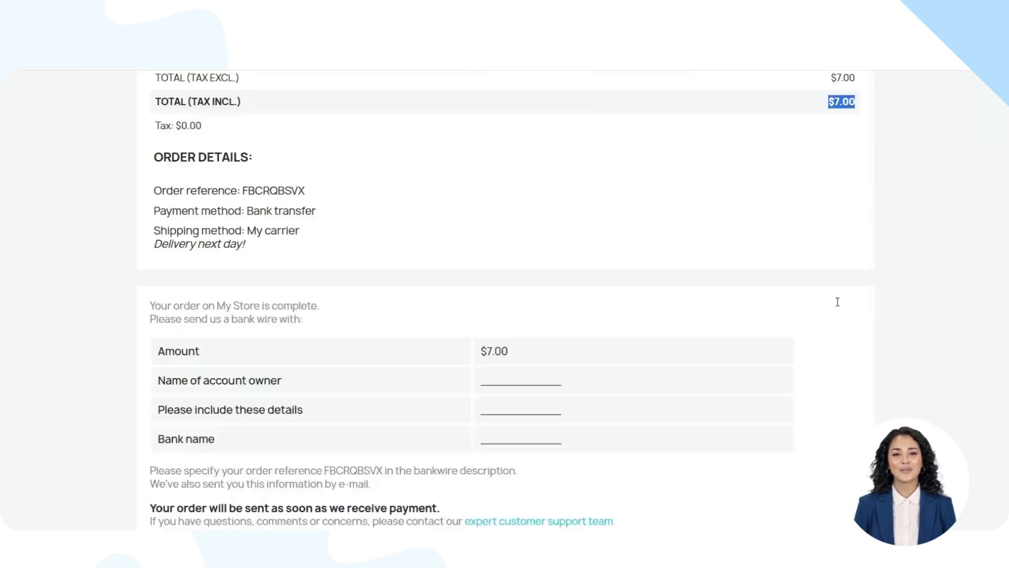
pyautogui.scroll(9, 554, 275)
pyautogui.scroll(1, 382, 248)
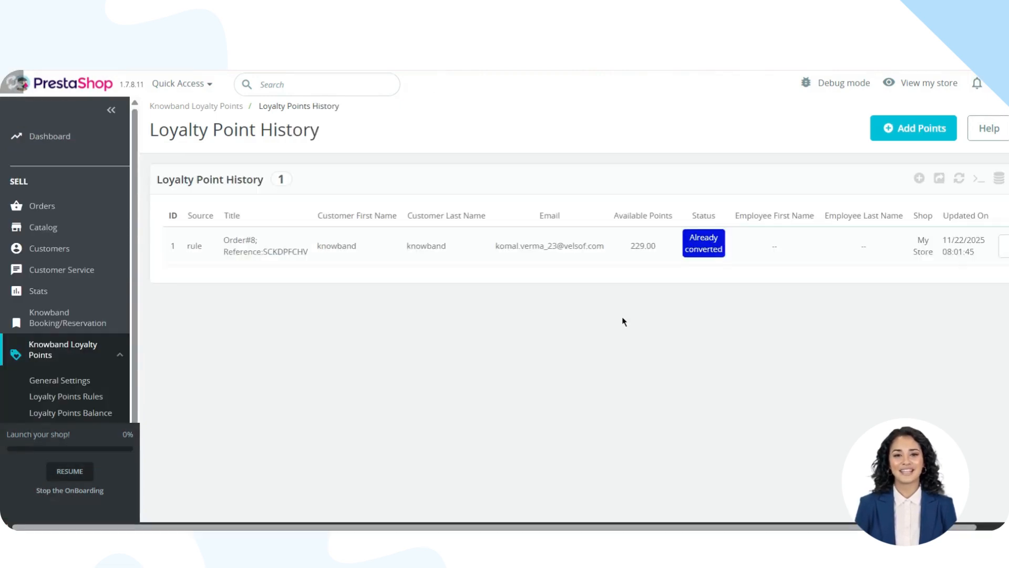
# In the back office, examine the email notification template for loyalty points added by the admin and open the Loyalty Points Balance list.
pyautogui.scroll(-3, 69, 294)
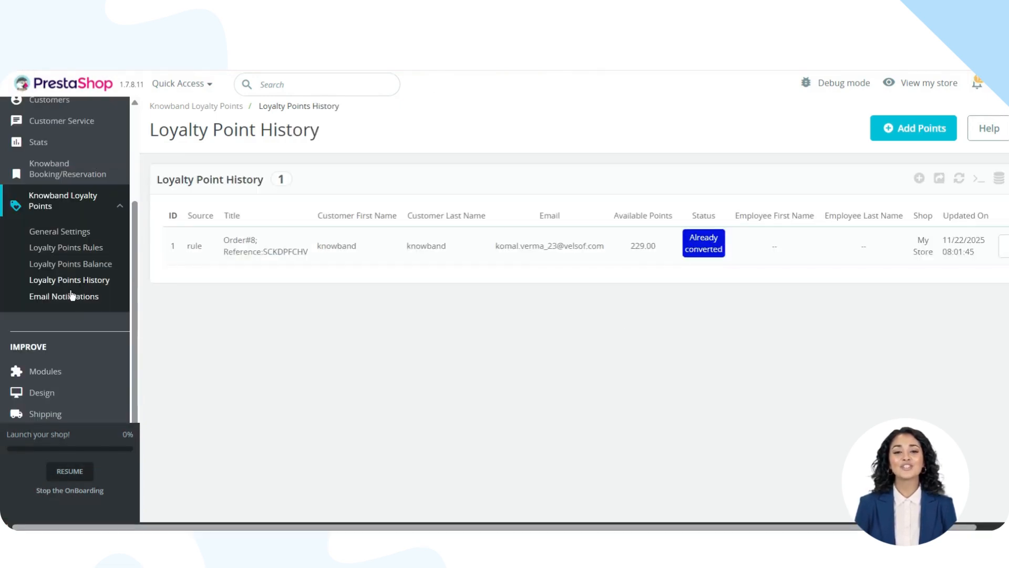
pyautogui.click(72, 296)
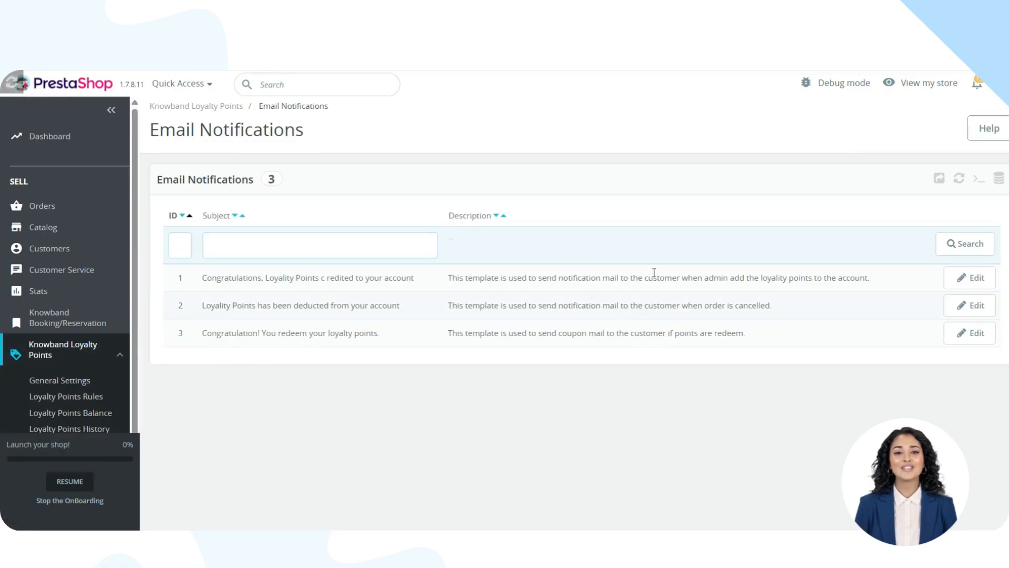
pyautogui.click(970, 277)
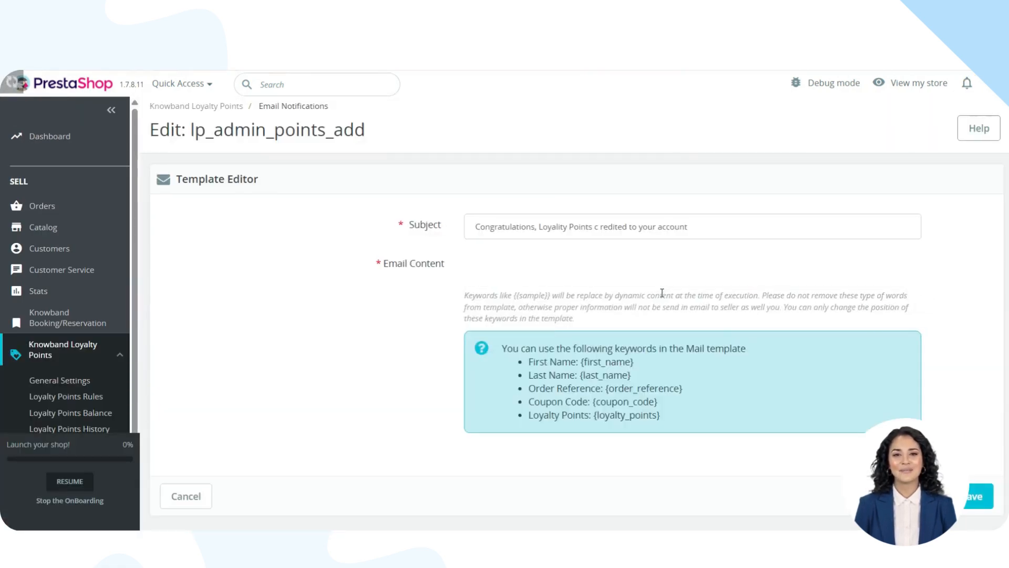
pyautogui.scroll(-2, 400, 363)
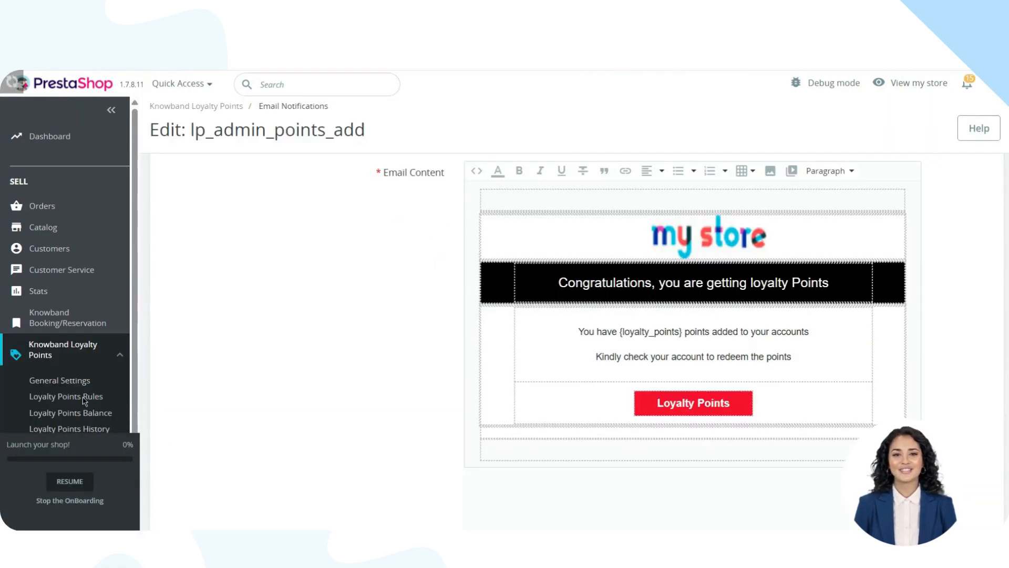
pyautogui.click(72, 413)
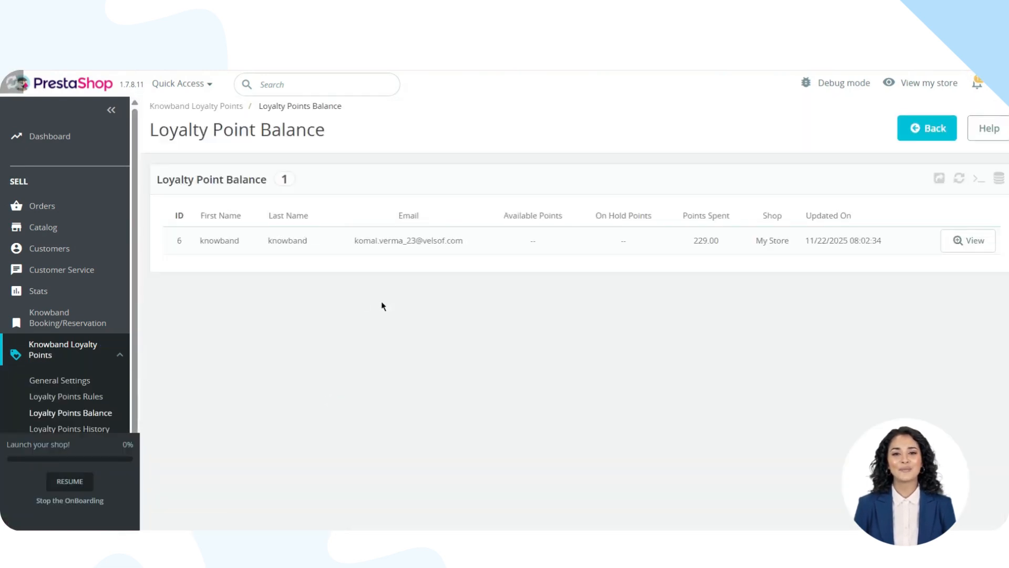